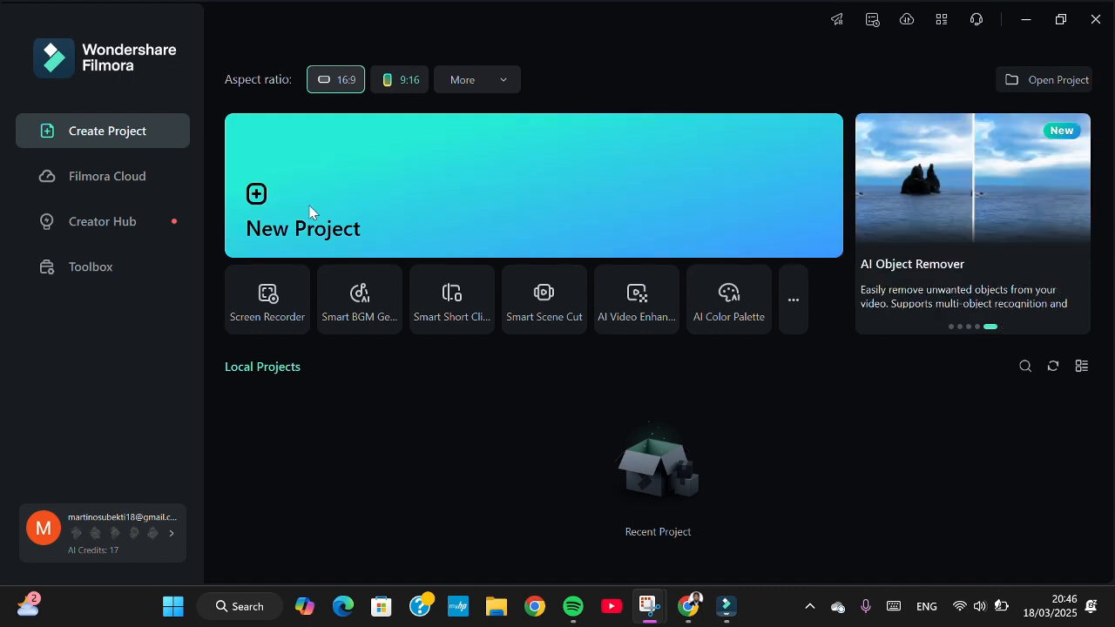
Create a new 16:9 project and import the videos 1101, 0831 and videoo from the Downloads folder
click(260, 195)
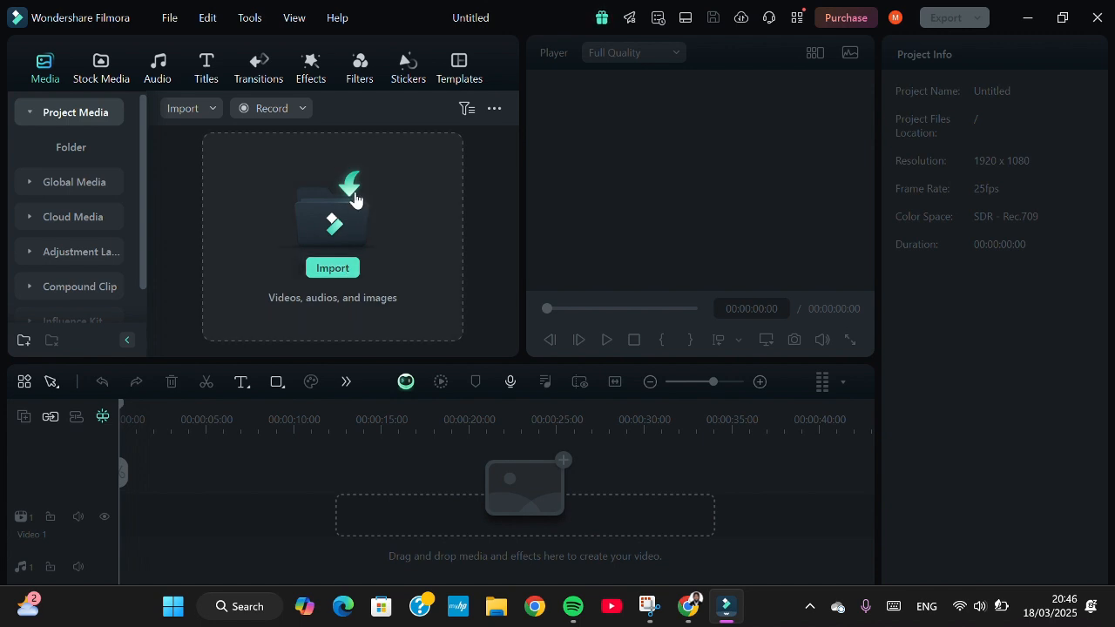
click(332, 269)
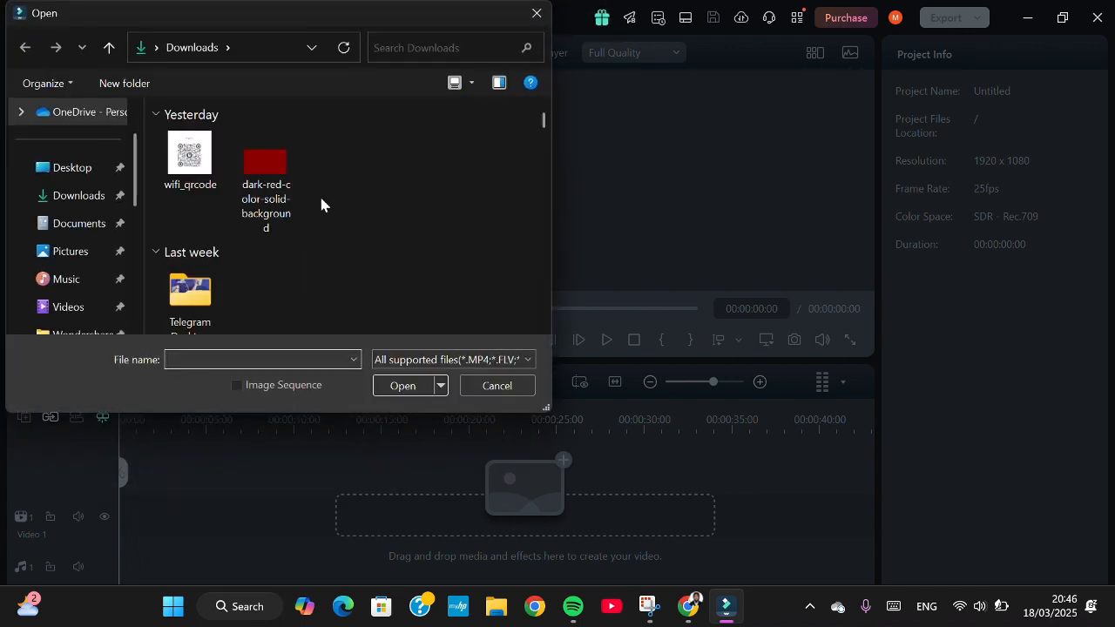
scroll(320, 205, down, 6)
scroll(321, 205, down, 15)
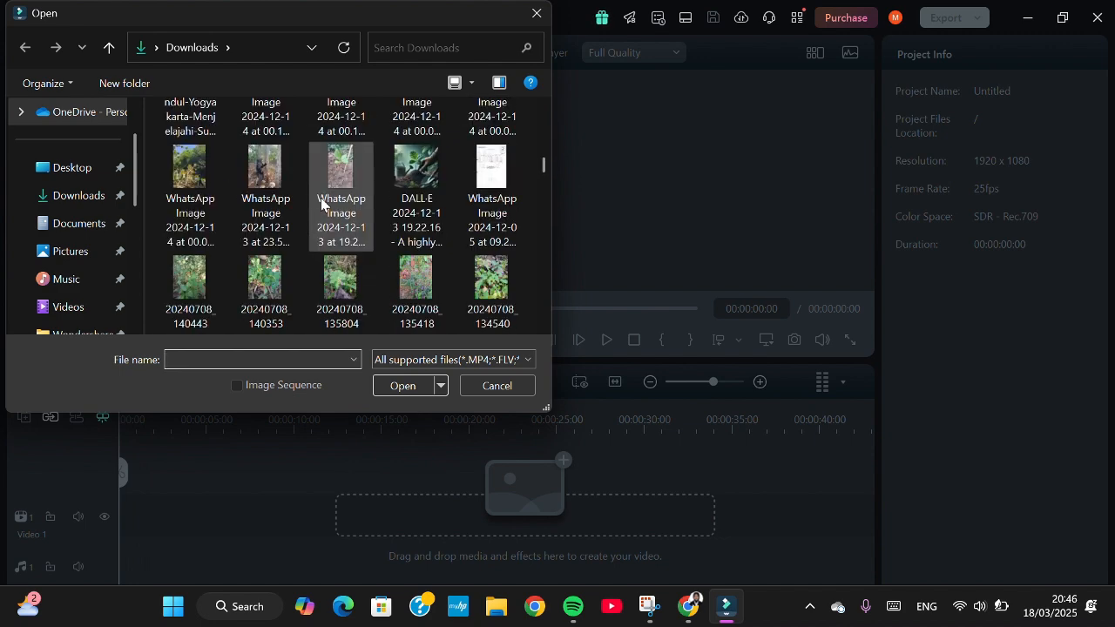
scroll(320, 205, down, 10)
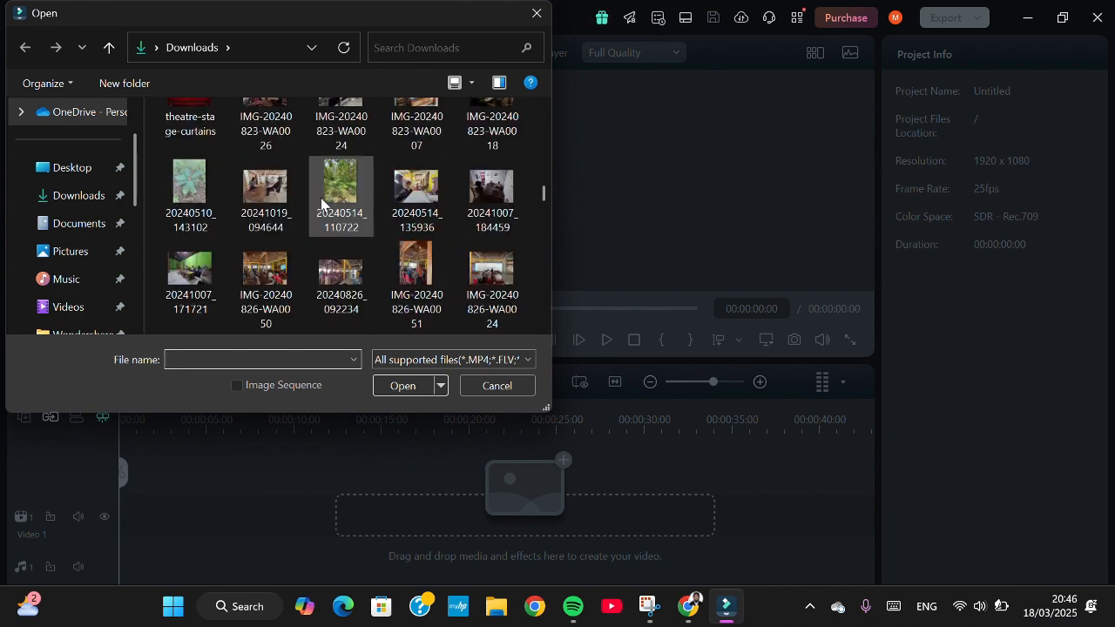
scroll(321, 203, down, 8)
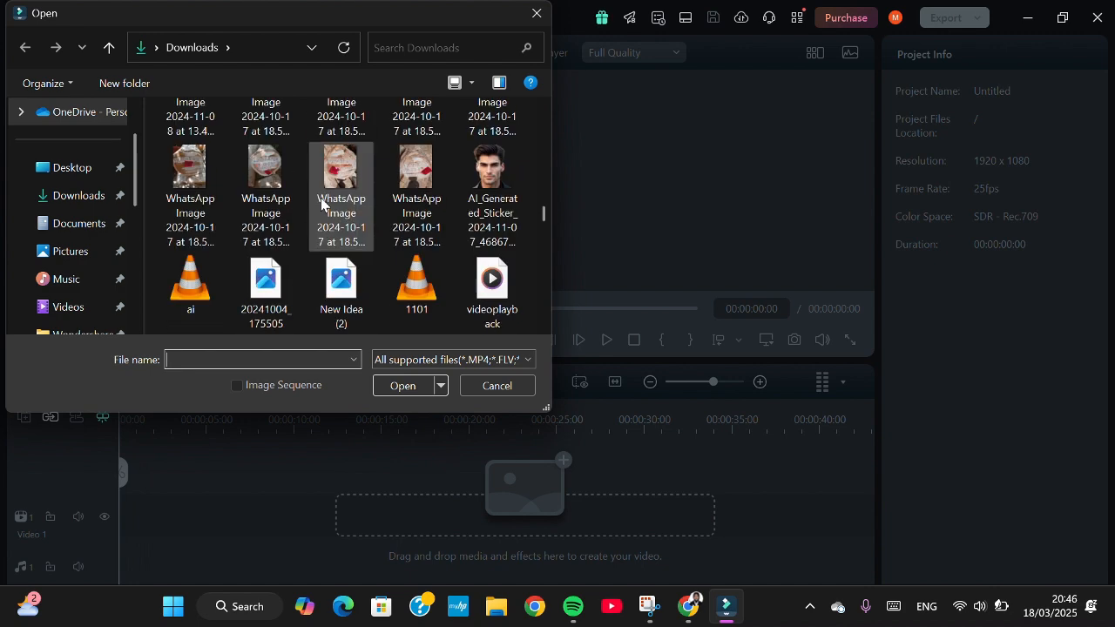
scroll(322, 204, up, 1)
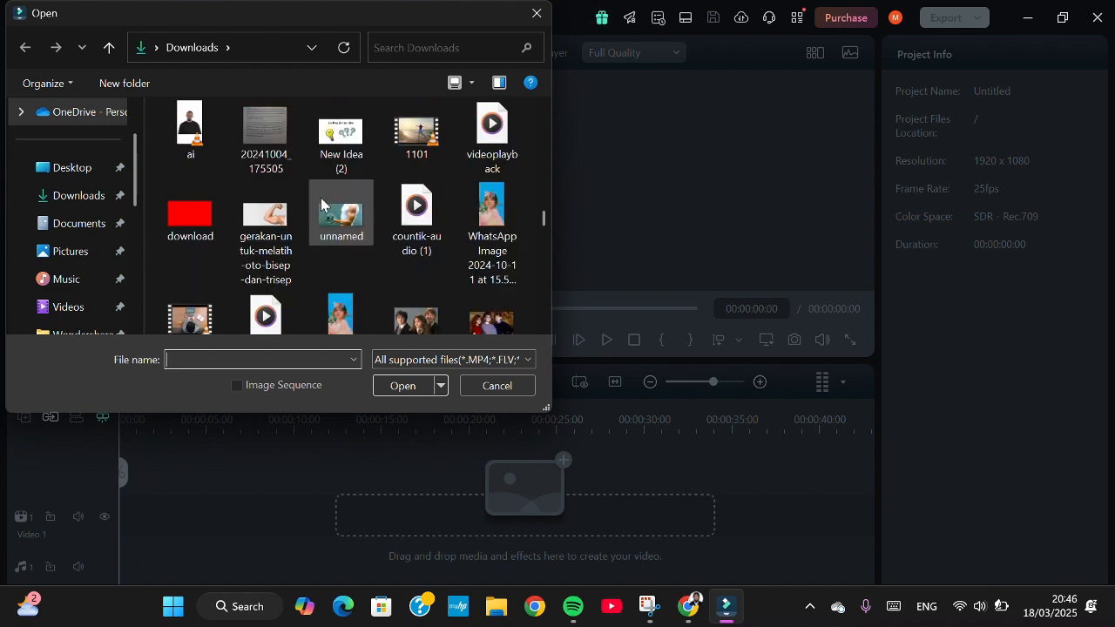
click(409, 144)
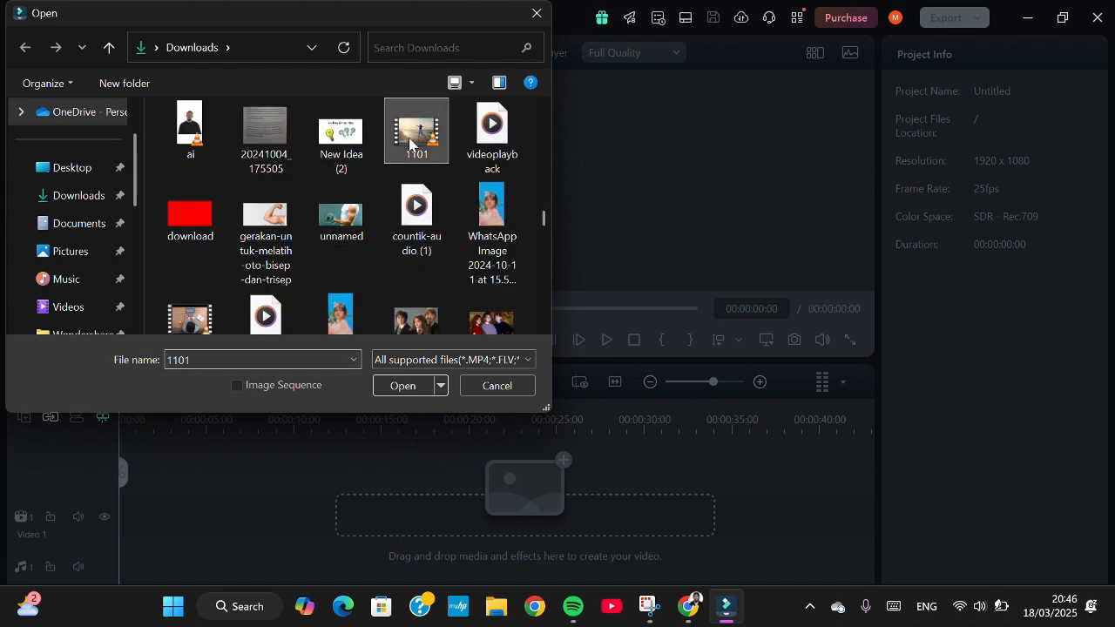
scroll(438, 268, down, 3)
scroll(438, 269, down, 3)
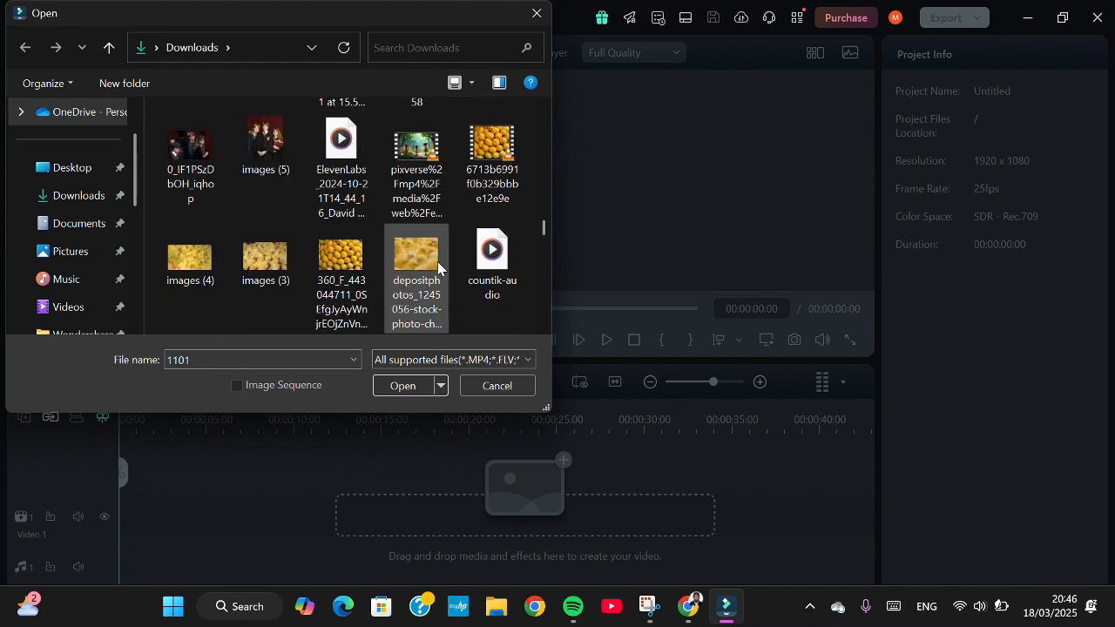
scroll(438, 253, up, 4)
ctrl+click(189, 133)
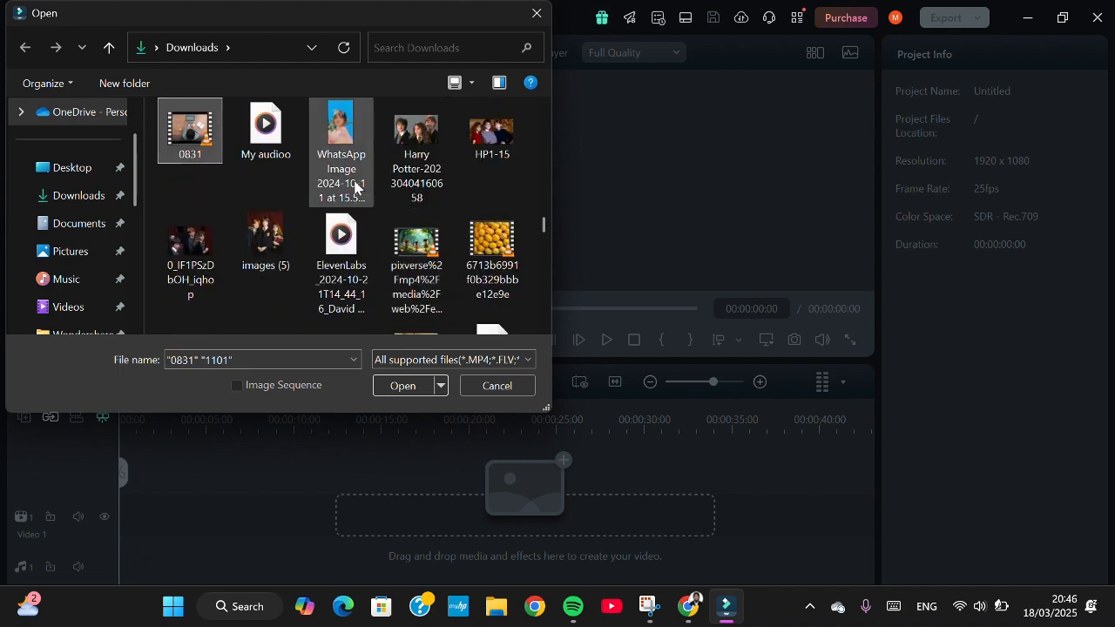
scroll(433, 224, down, 5)
scroll(432, 225, down, 3)
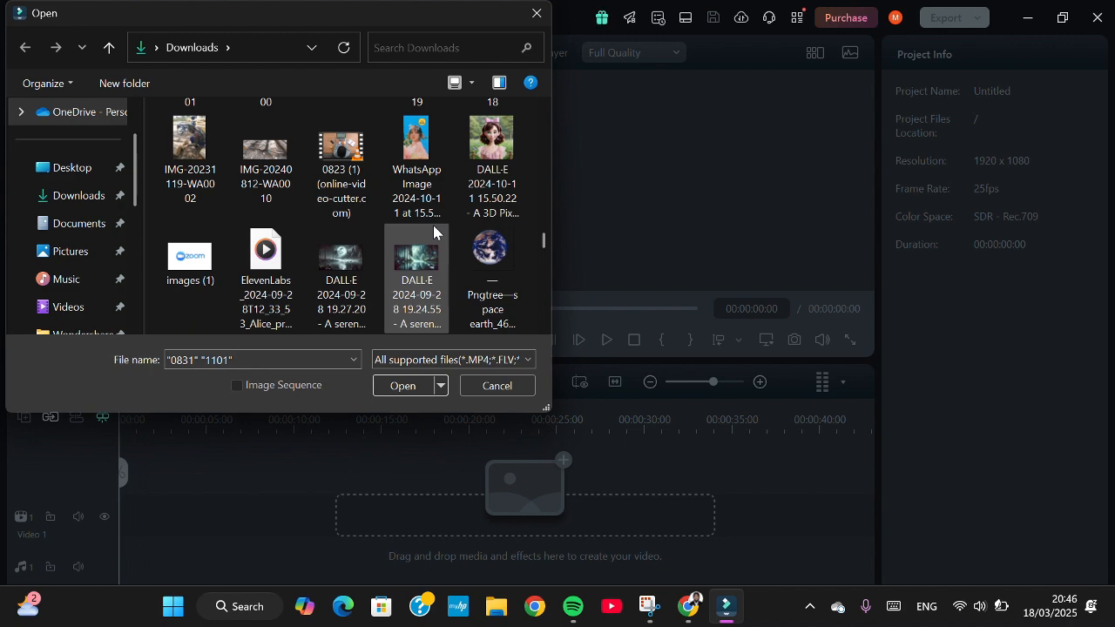
scroll(433, 225, down, 3)
ctrl+click(421, 155)
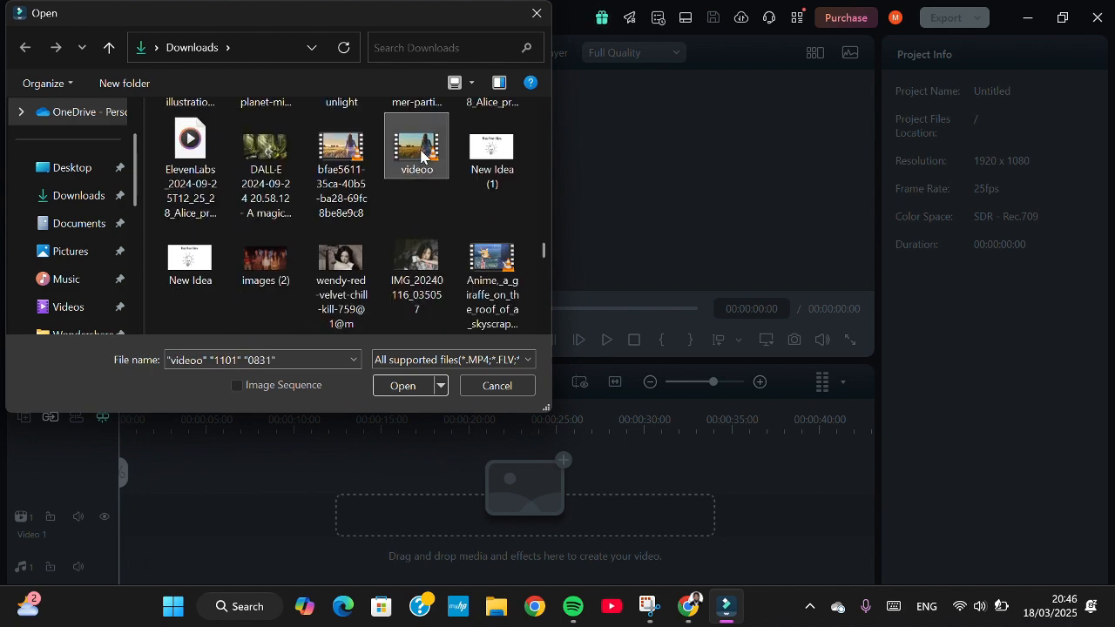
click(401, 384)
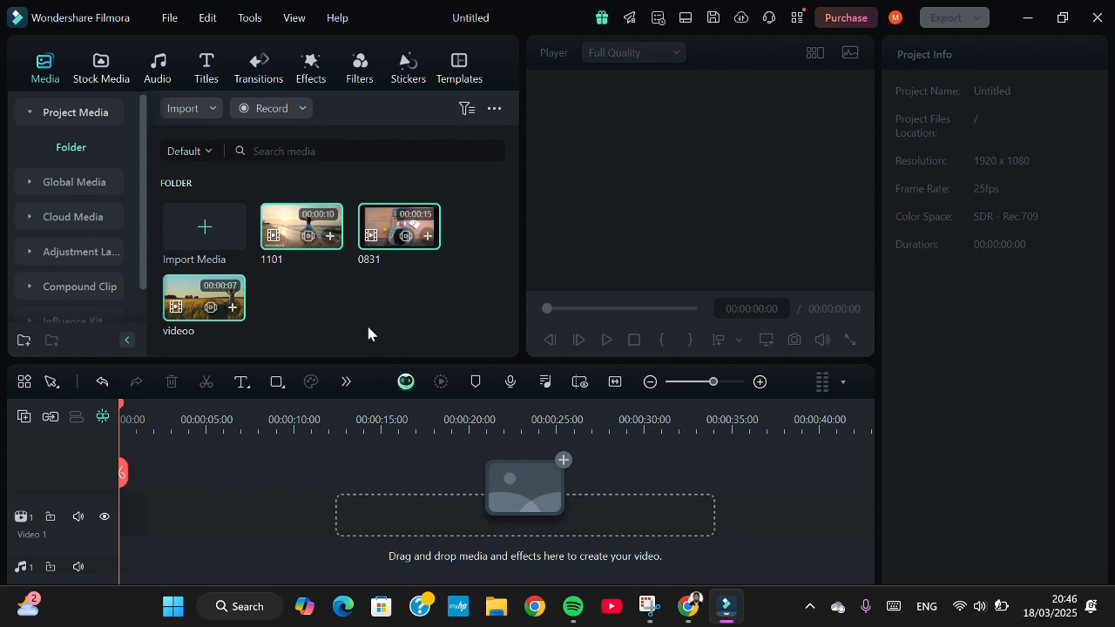
Place the 1101 clip at the start of the timeline and match the project settings to the media, 1280 x 720 30fps
click(318, 285)
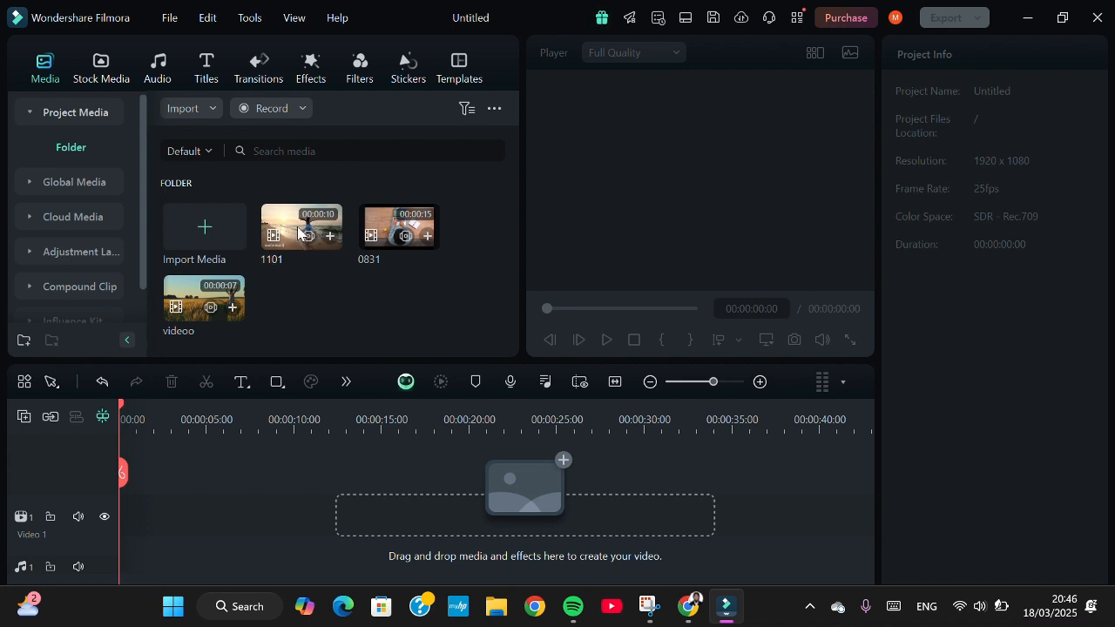
drag(296, 232, 127, 464)
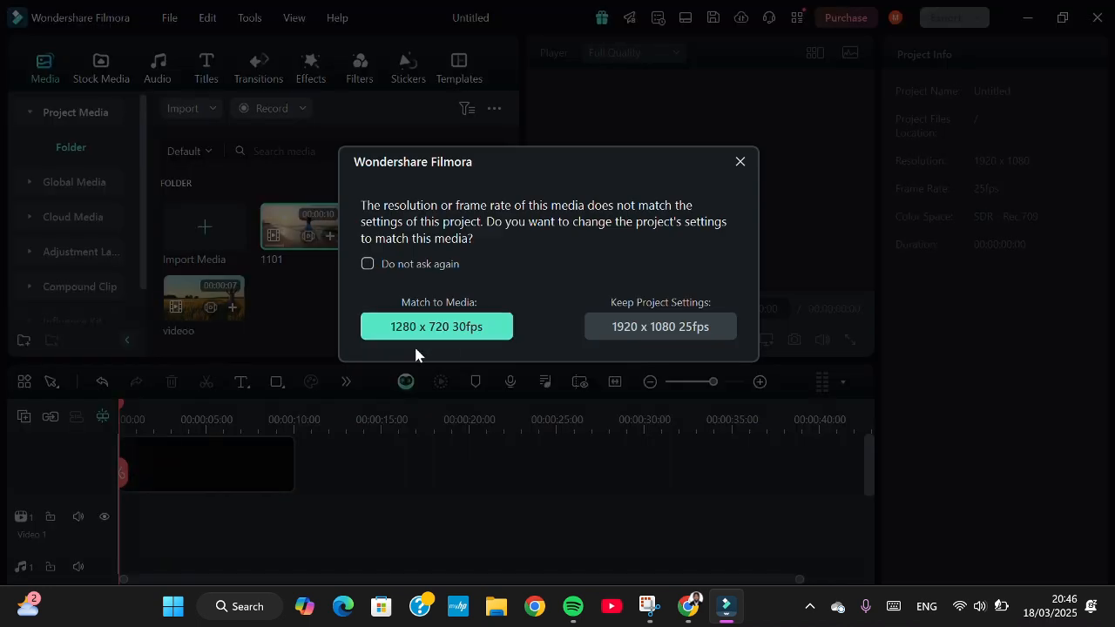
click(454, 332)
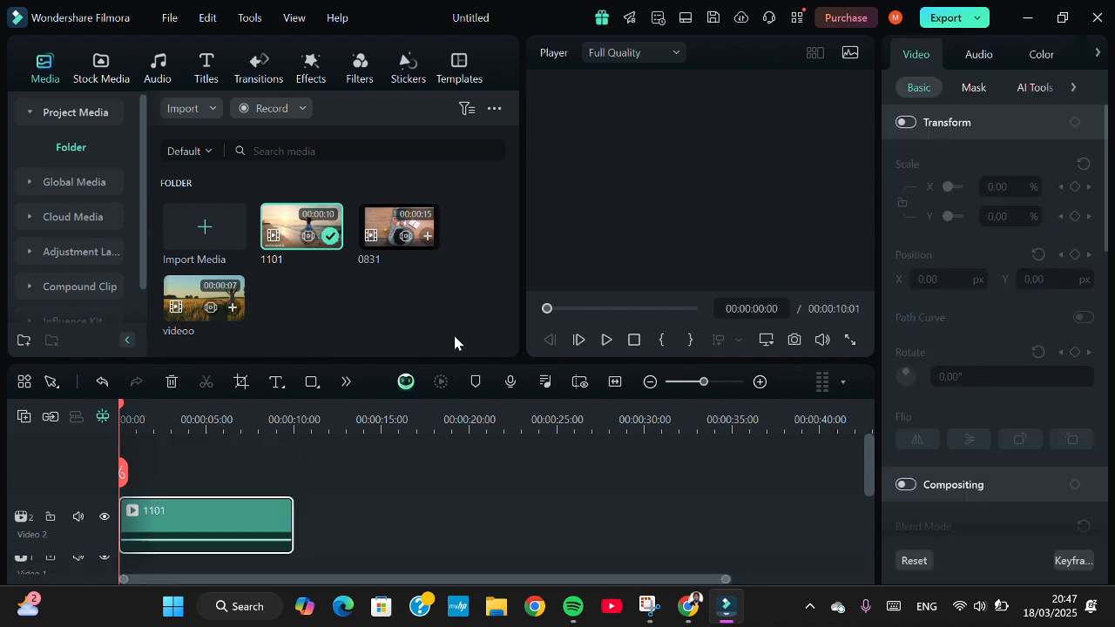
Place the videoo clip directly after 1101 on the Video 2 track and return the playhead to the start of the timeline
click(233, 309)
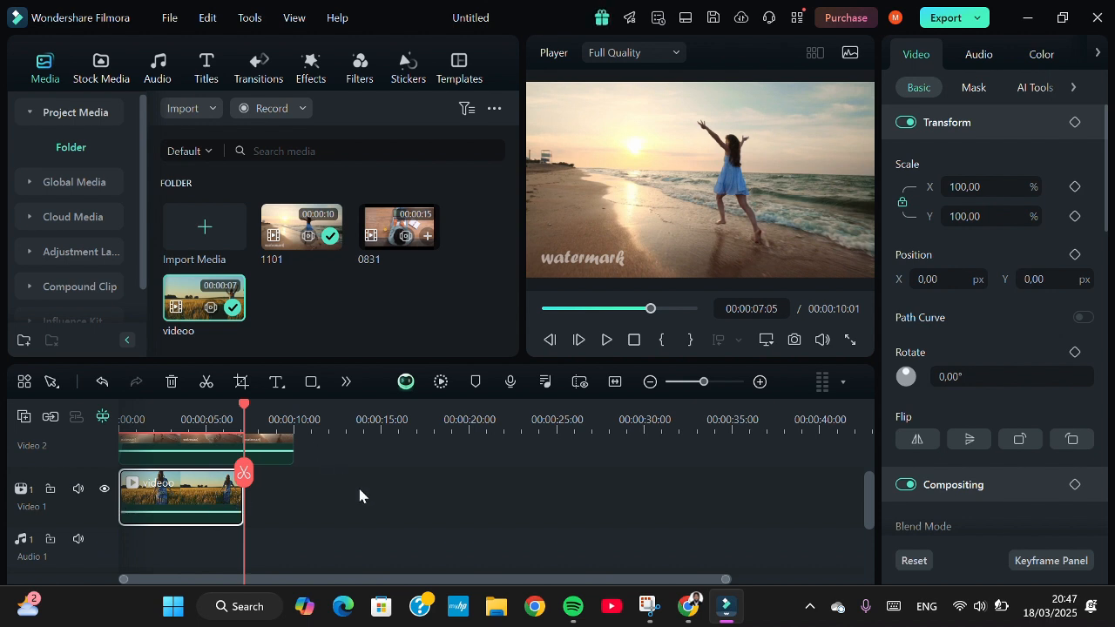
drag(177, 533, 359, 475)
scroll(301, 525, up, 1)
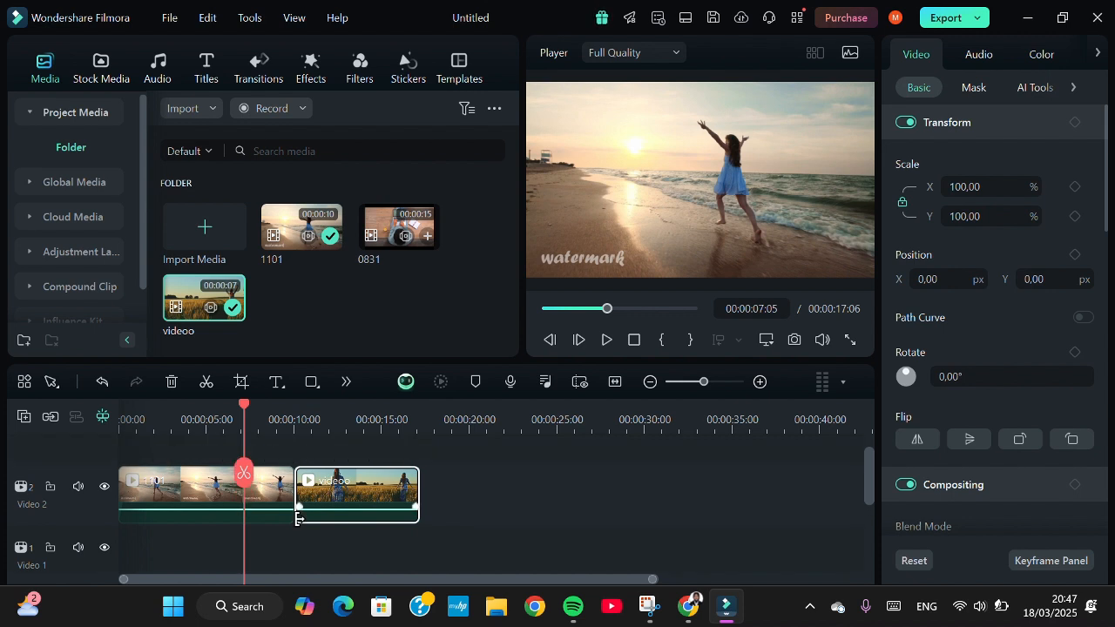
drag(348, 499, 348, 471)
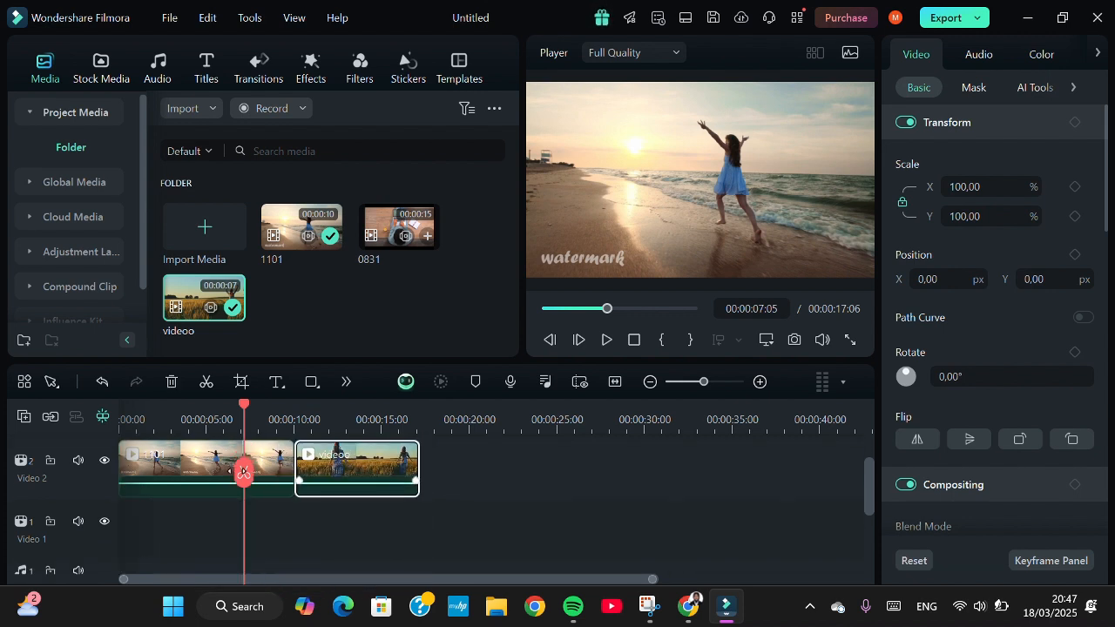
click(288, 524)
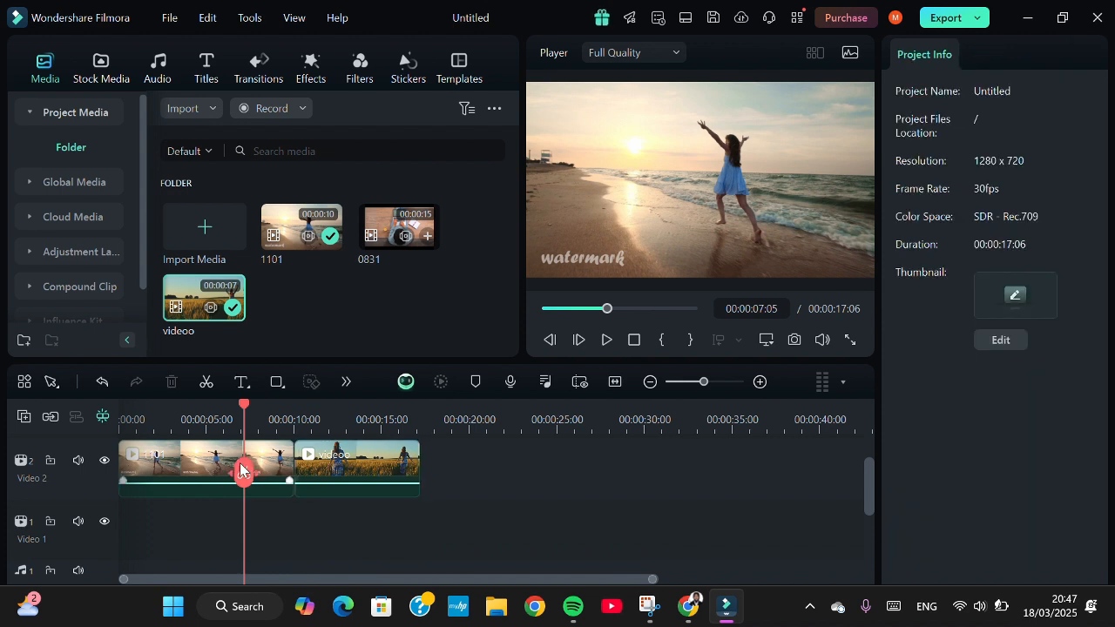
drag(244, 472, 103, 466)
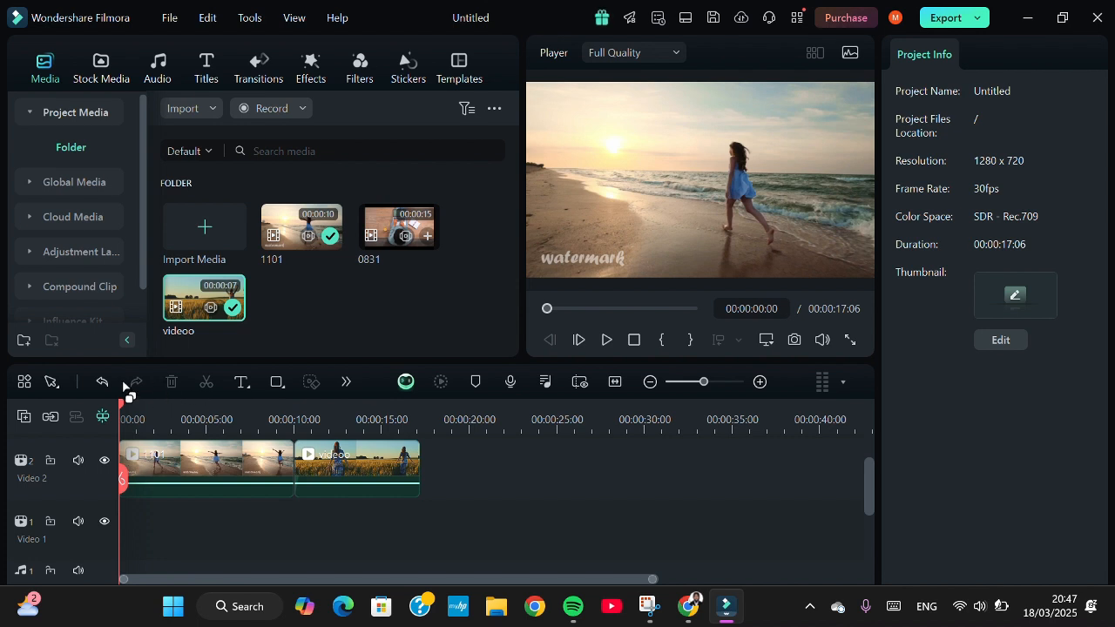
Look through the additional editing tools available for the videoo clip on the timeline
click(223, 455)
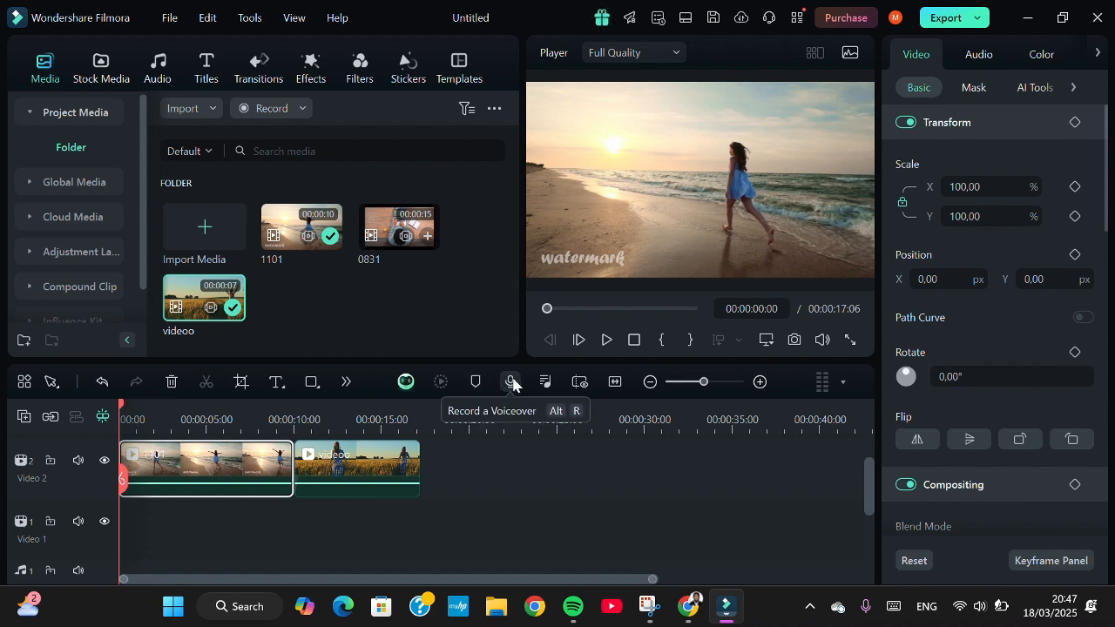
click(369, 456)
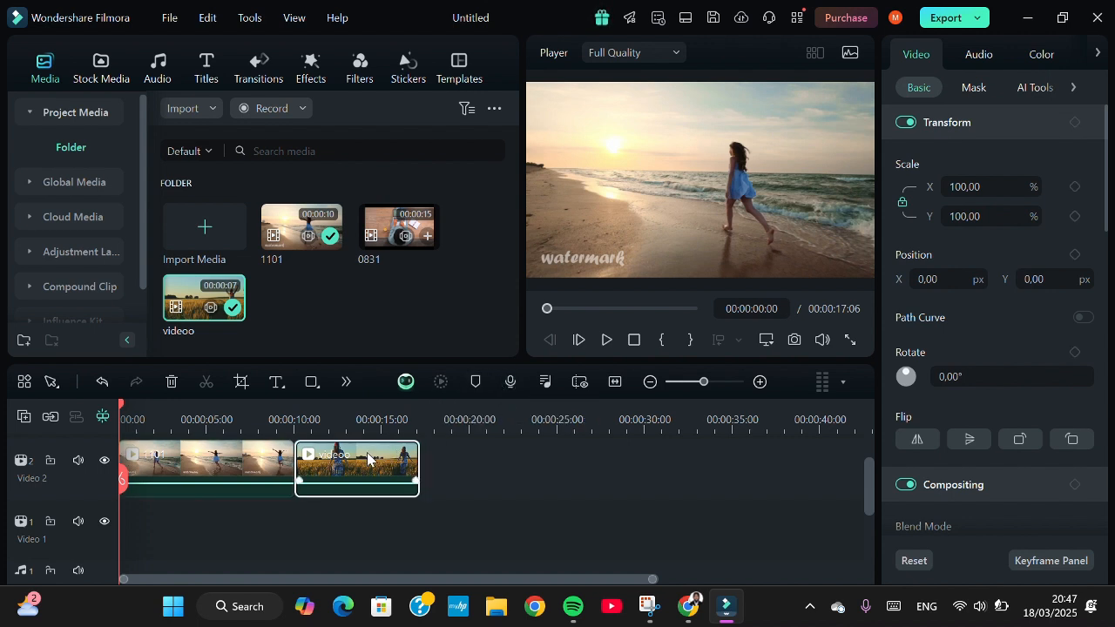
click(346, 383)
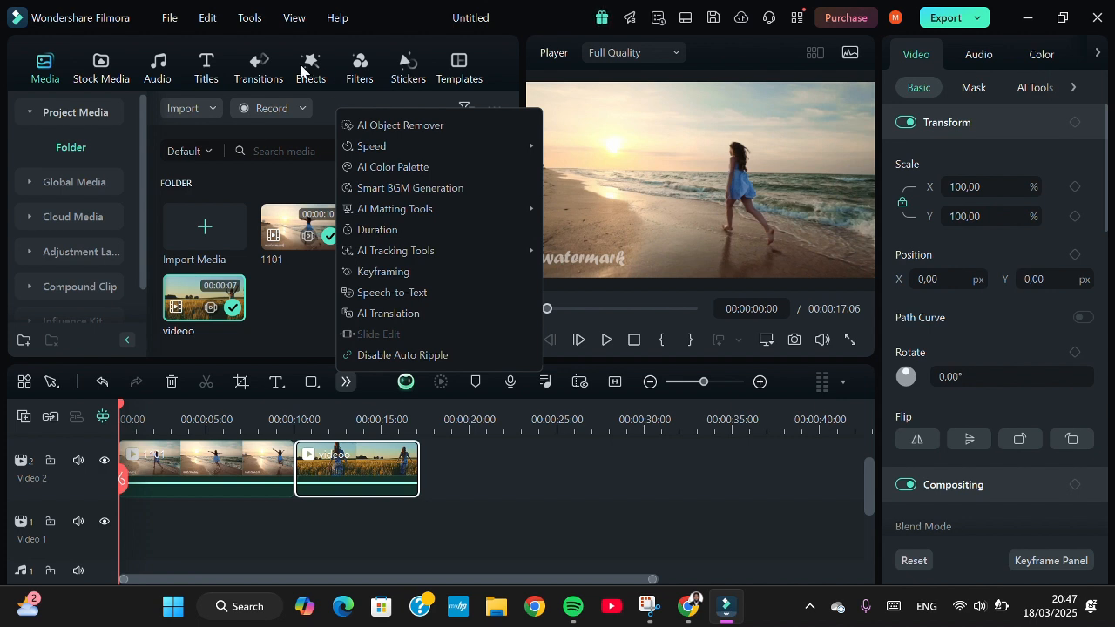
click(250, 475)
click(584, 475)
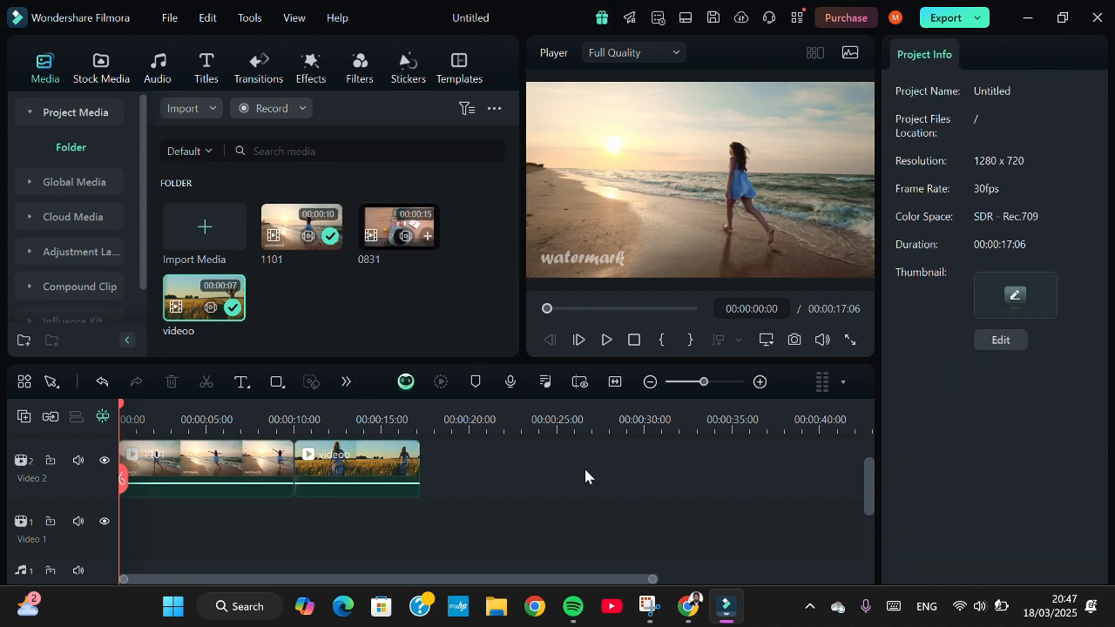
Examine the basic video, audio and color properties of the videoo clip
click(391, 470)
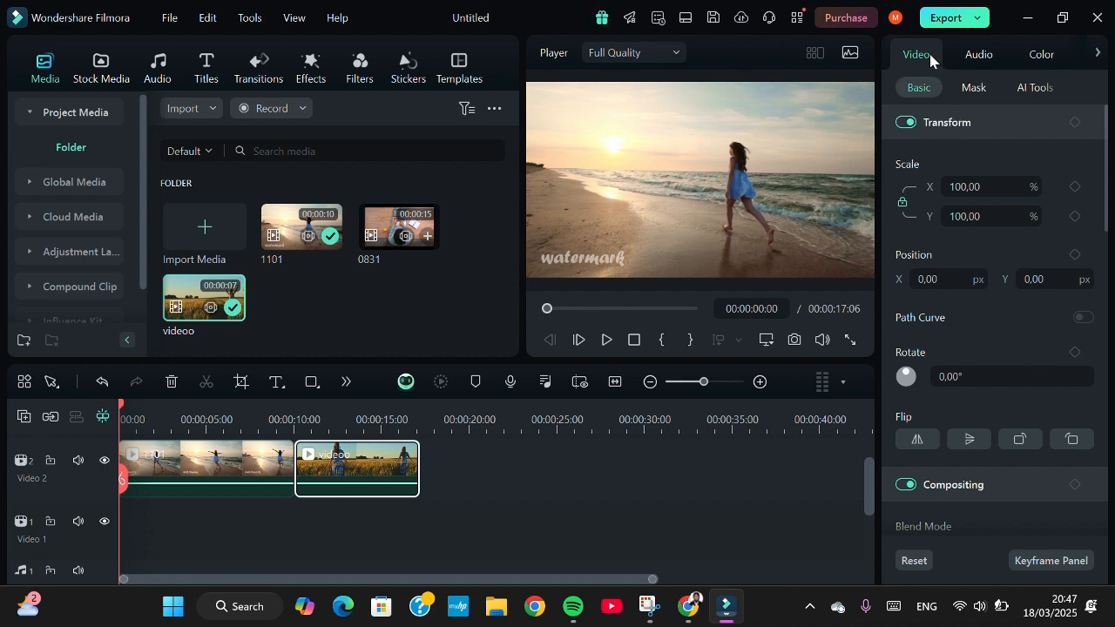
scroll(913, 93, down, 2)
click(891, 86)
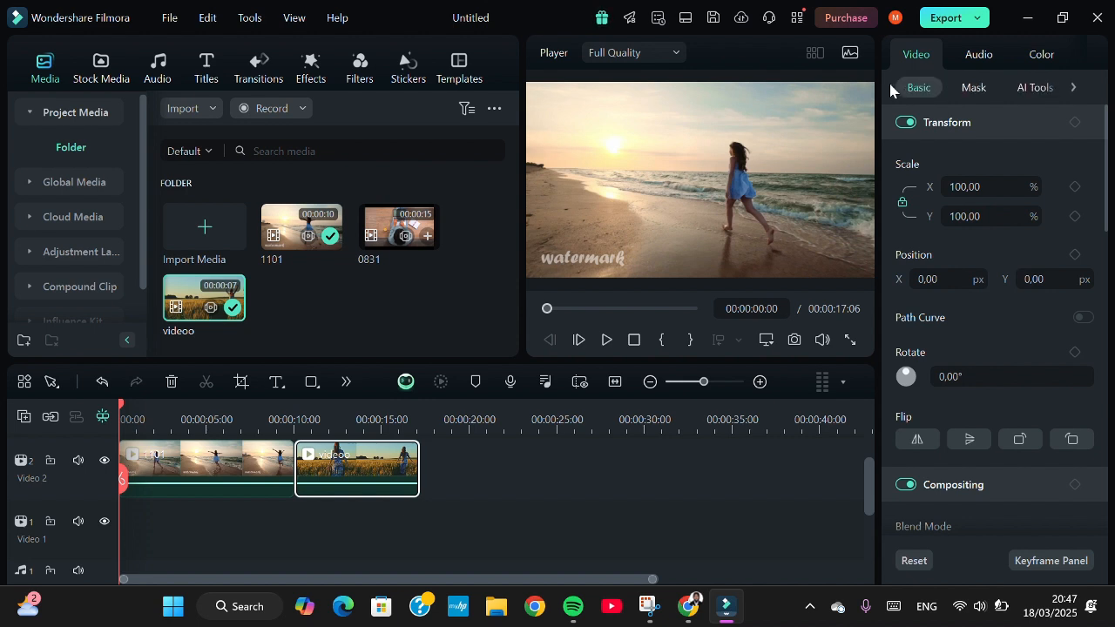
click(965, 57)
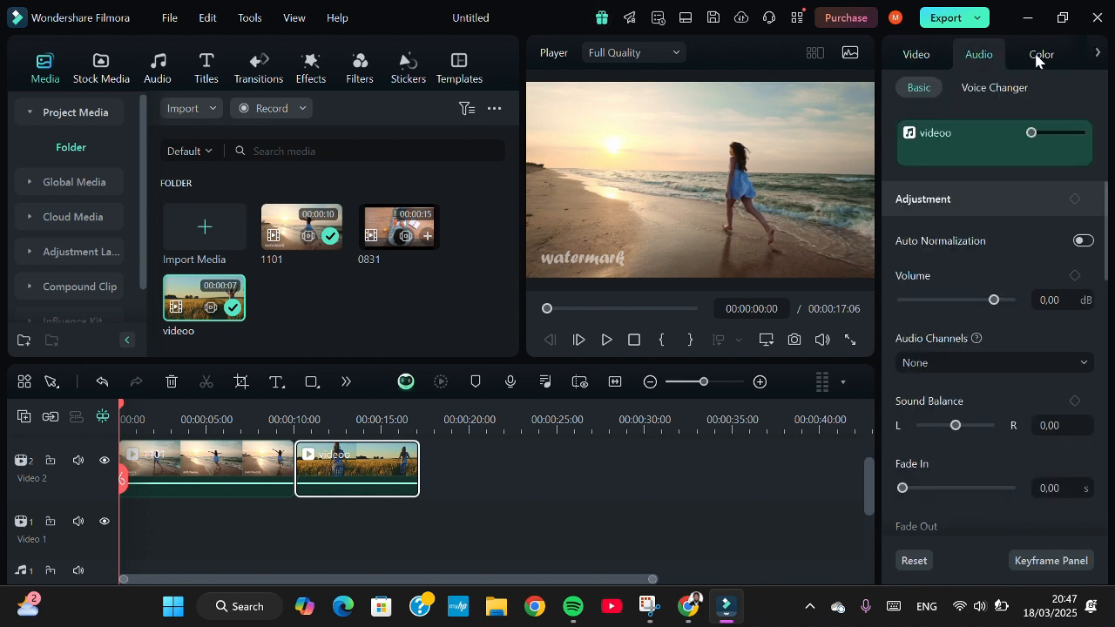
click(1036, 59)
Examine the videoo clip's mask shapes and its AI tools, from Chroma Key through Lens Correction
click(924, 54)
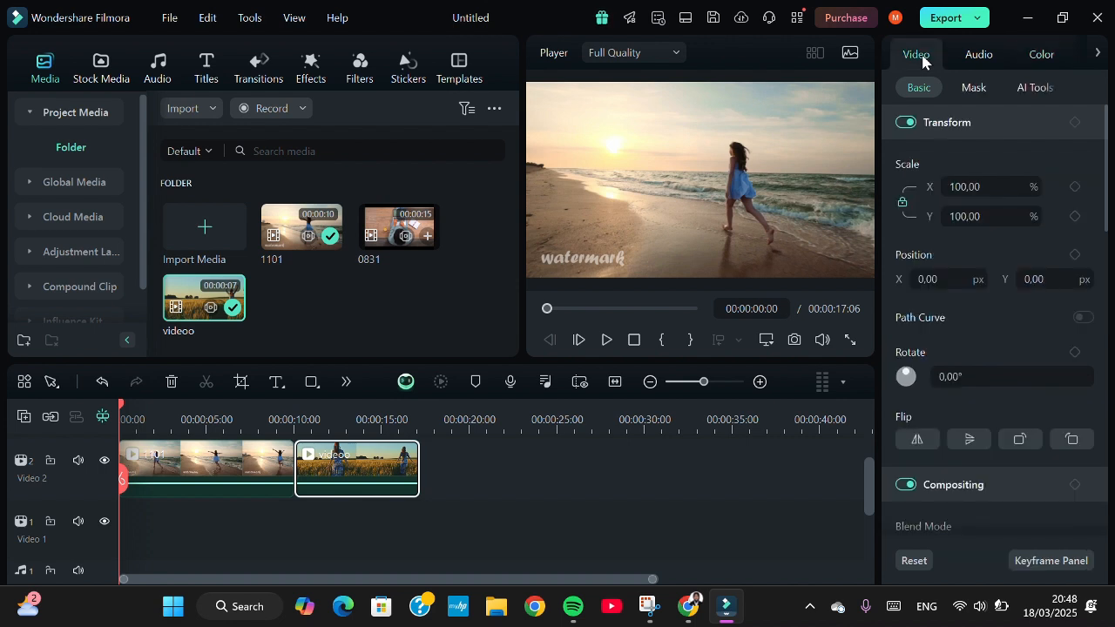
click(974, 89)
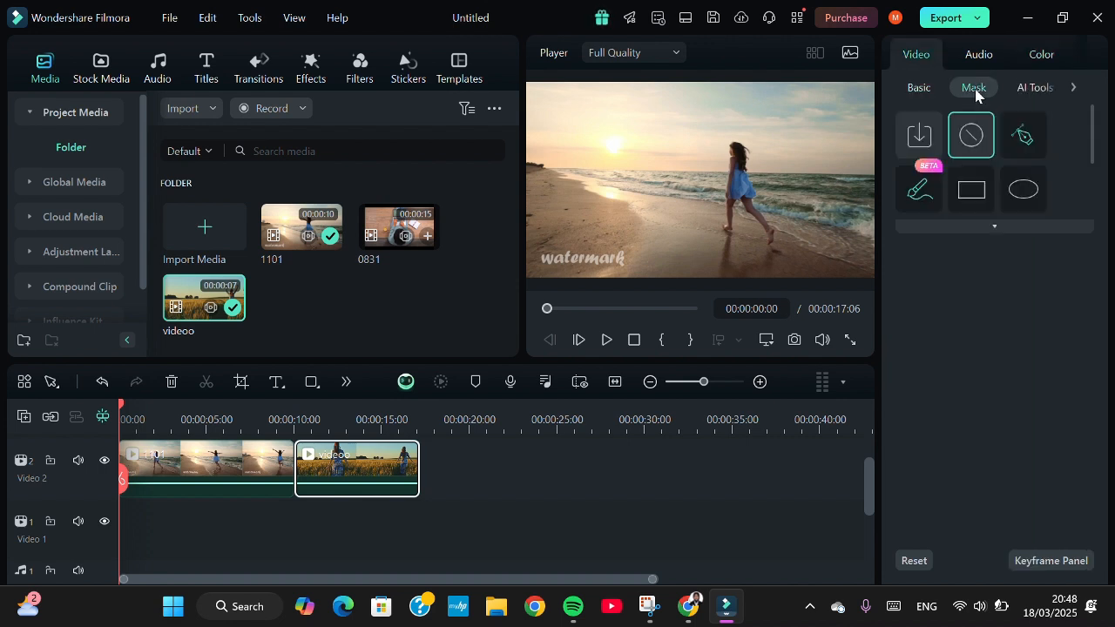
click(1031, 88)
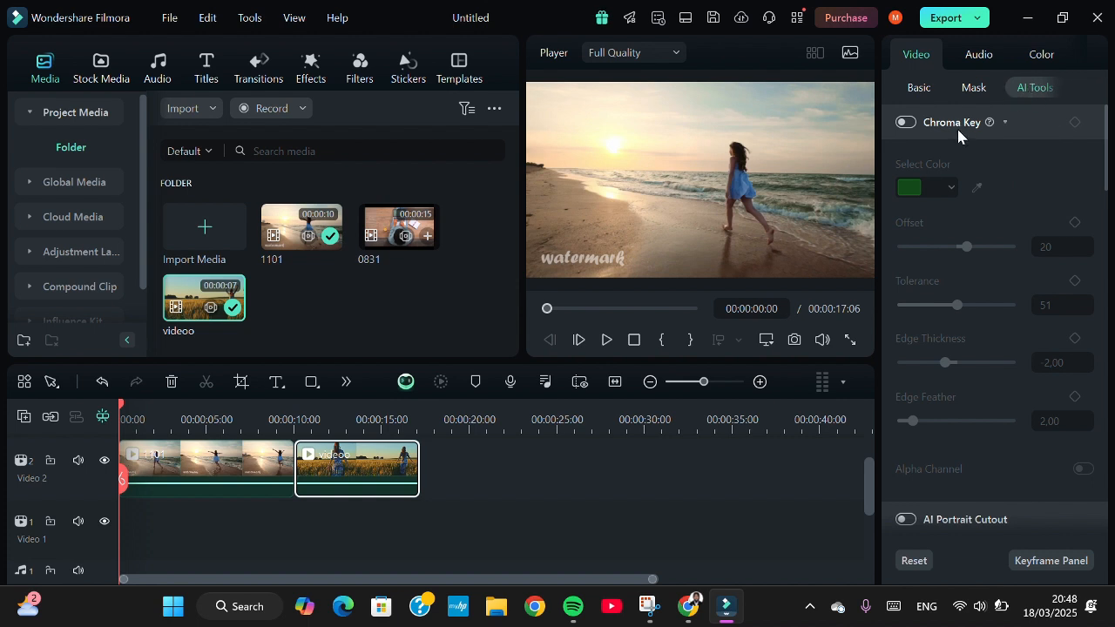
scroll(956, 126, down, 3)
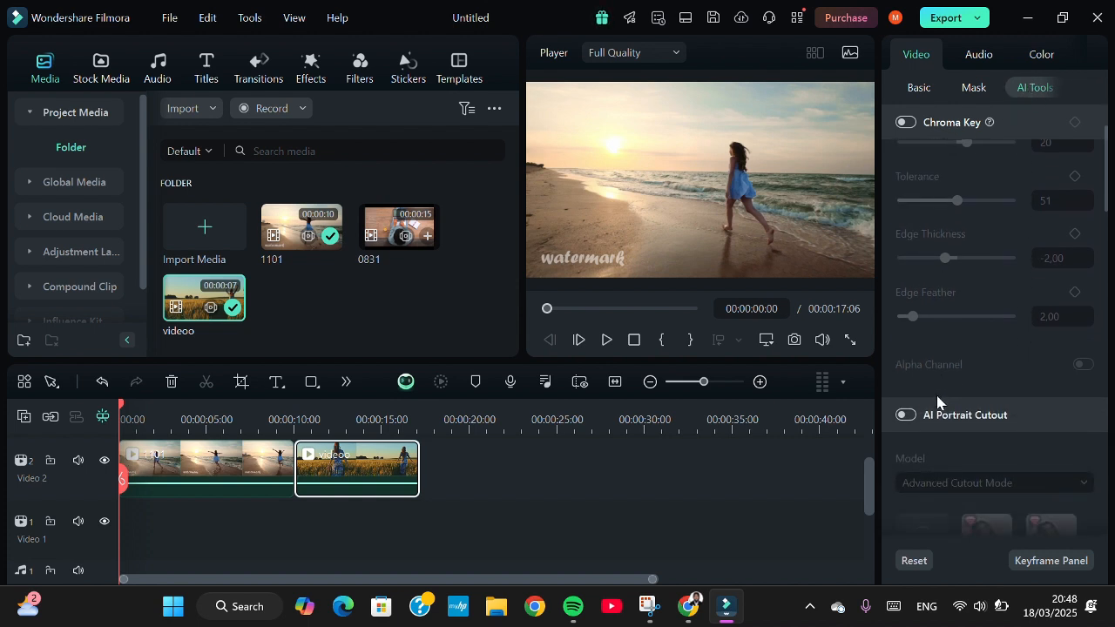
scroll(931, 405, down, 5)
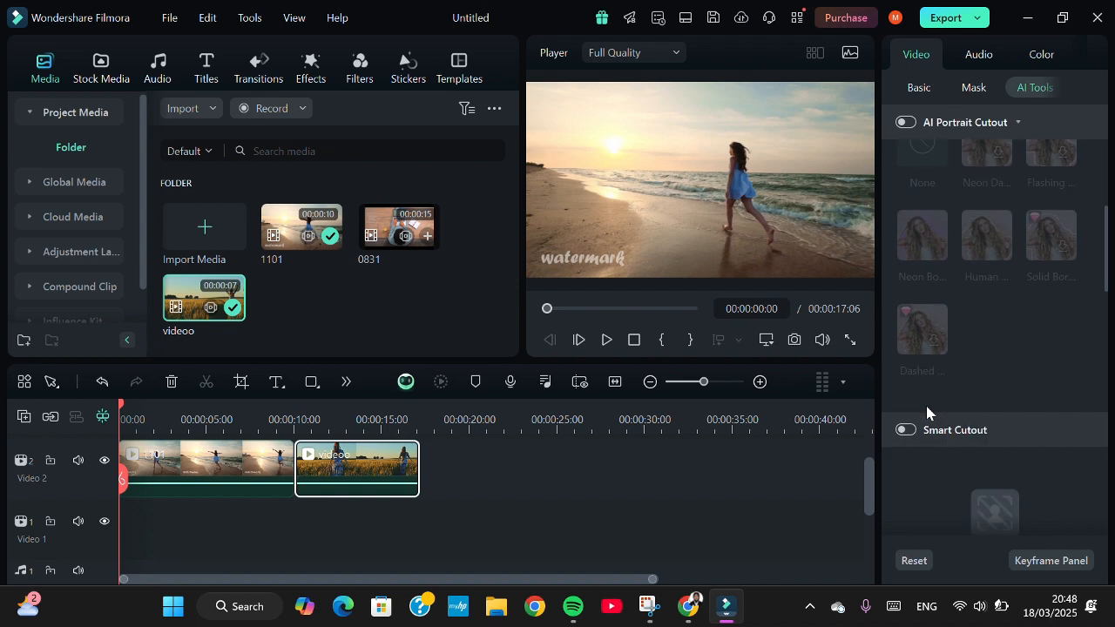
scroll(925, 413, down, 5)
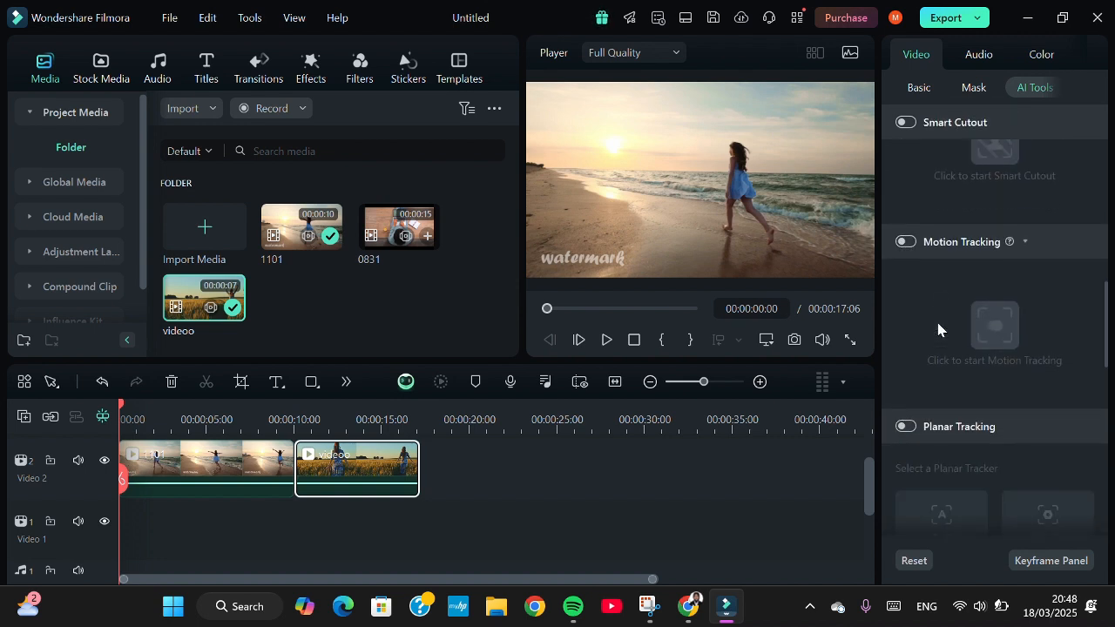
scroll(938, 452, down, 5)
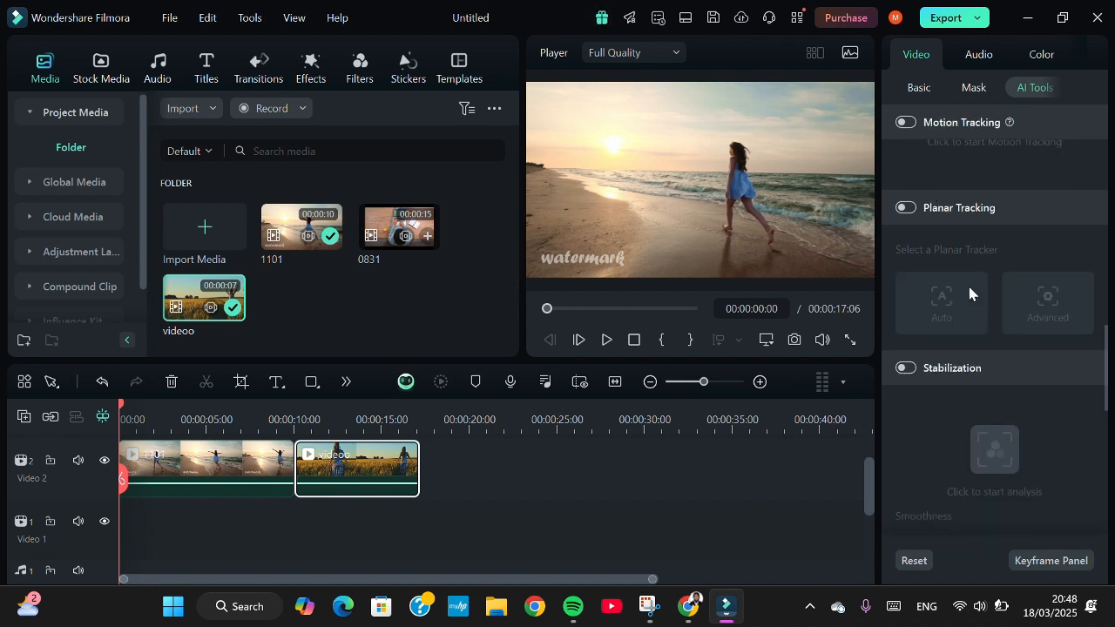
scroll(959, 420, down, 5)
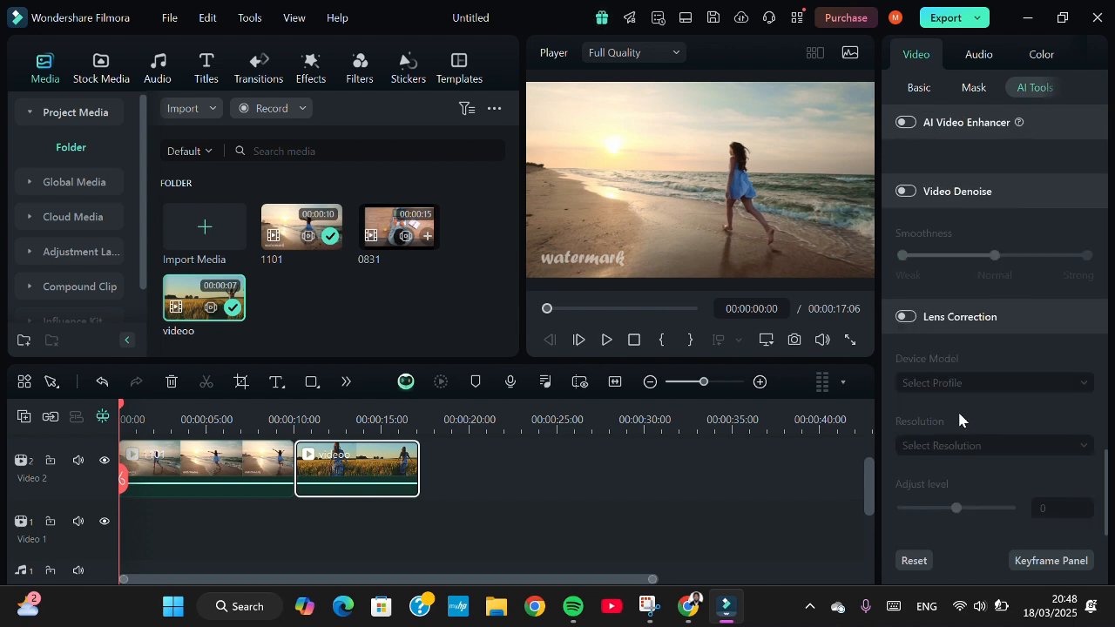
Speed up the 1101 clip on the timeline to Fast 2x, scrub briefly through it and return the playhead to the start
scroll(935, 195, up, 10)
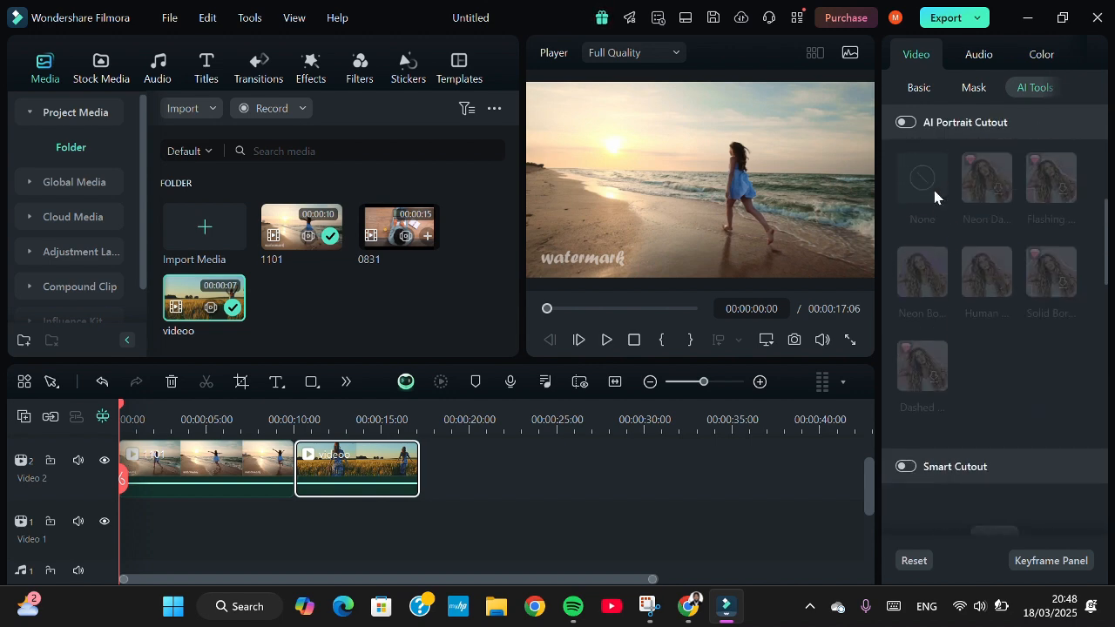
scroll(934, 195, up, 5)
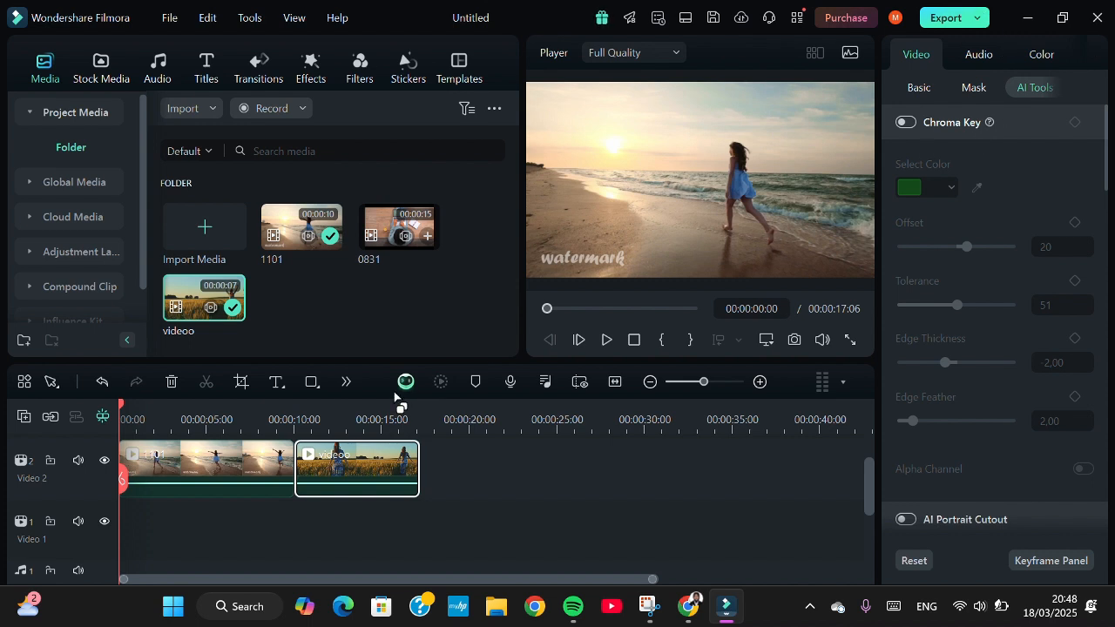
click(274, 451)
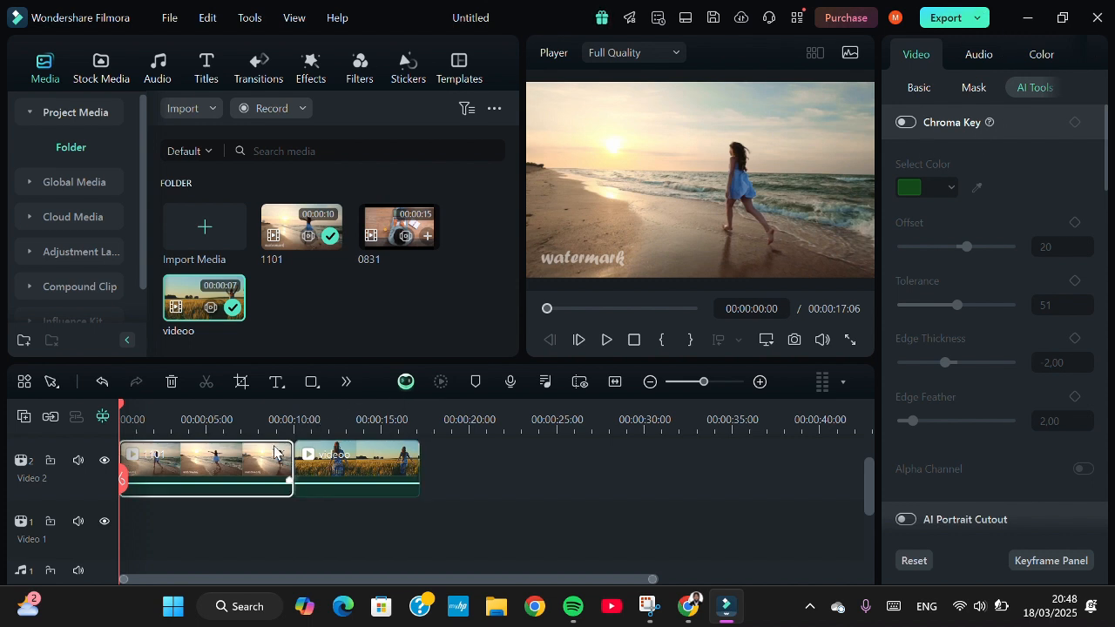
click(408, 511)
click(229, 454)
click(347, 382)
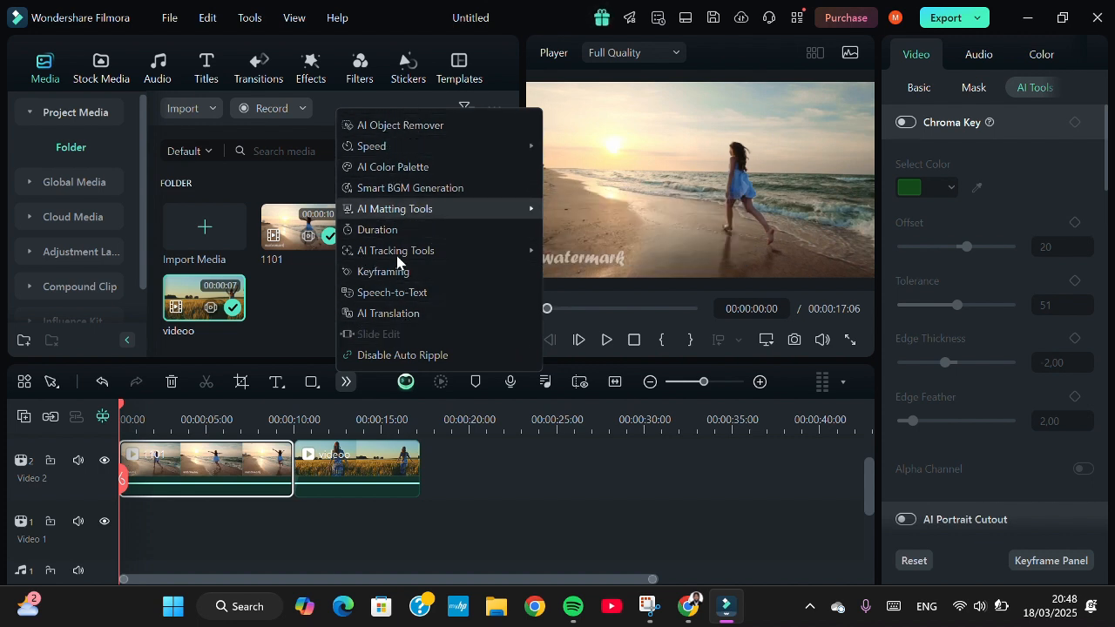
mouse_move(375, 251)
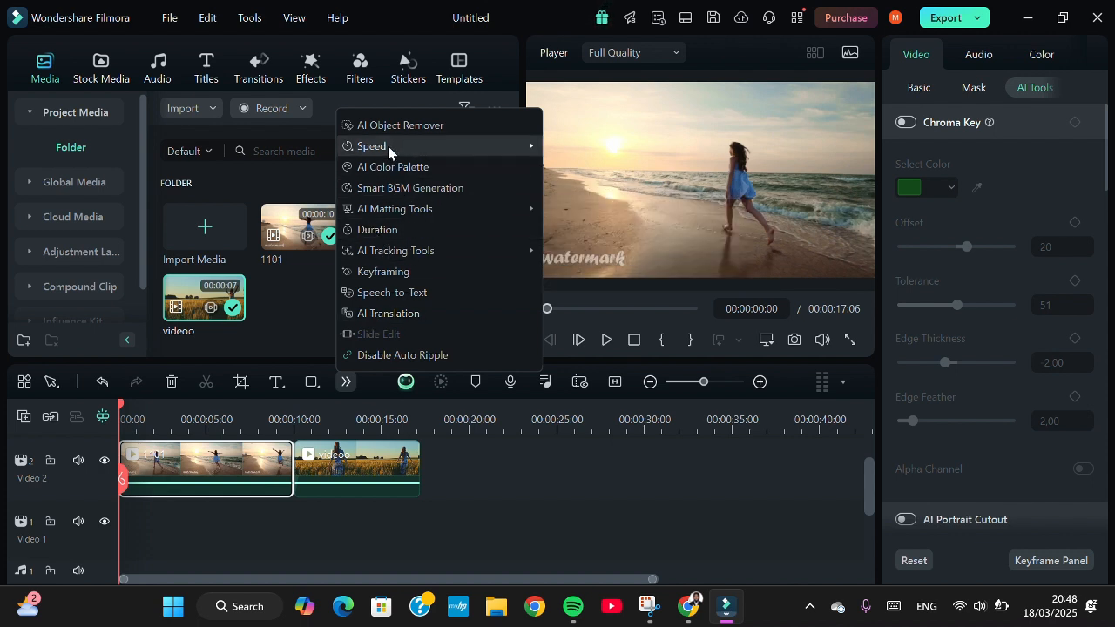
mouse_move(388, 147)
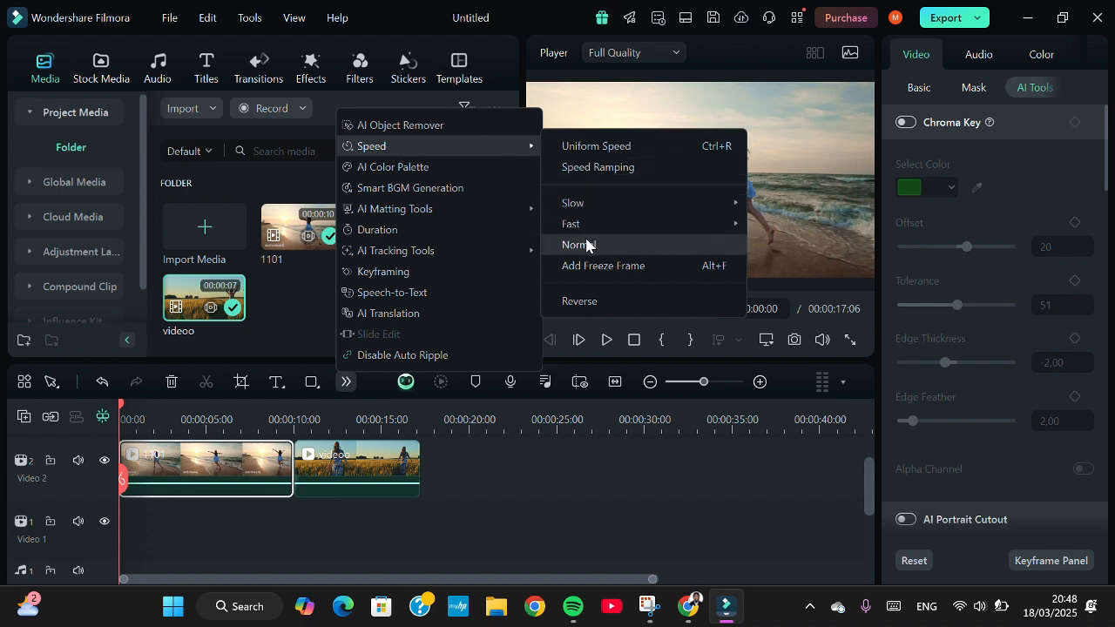
mouse_move(585, 226)
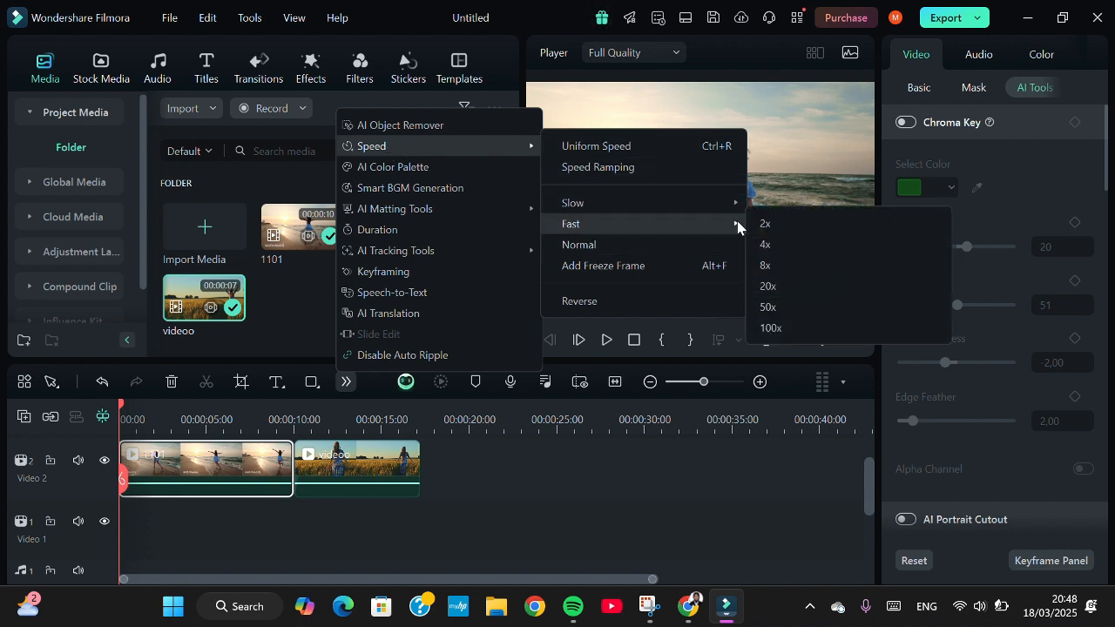
click(764, 225)
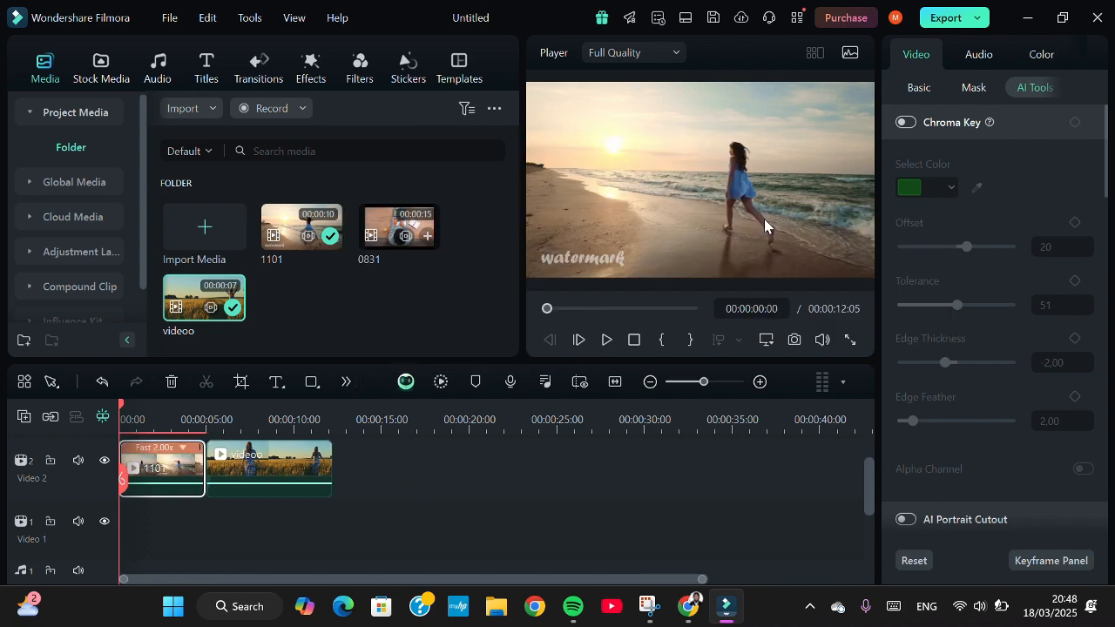
mouse_move(125, 477)
mouse_down()
mouse_move(261, 461)
mouse_move(133, 470)
mouse_up()
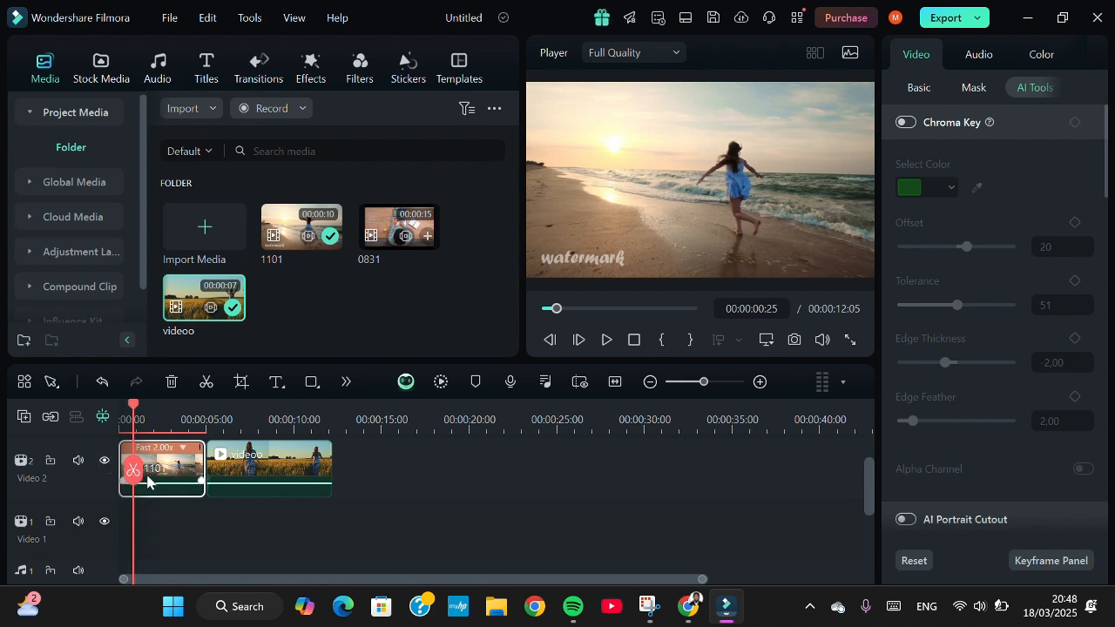
drag(136, 481, 99, 480)
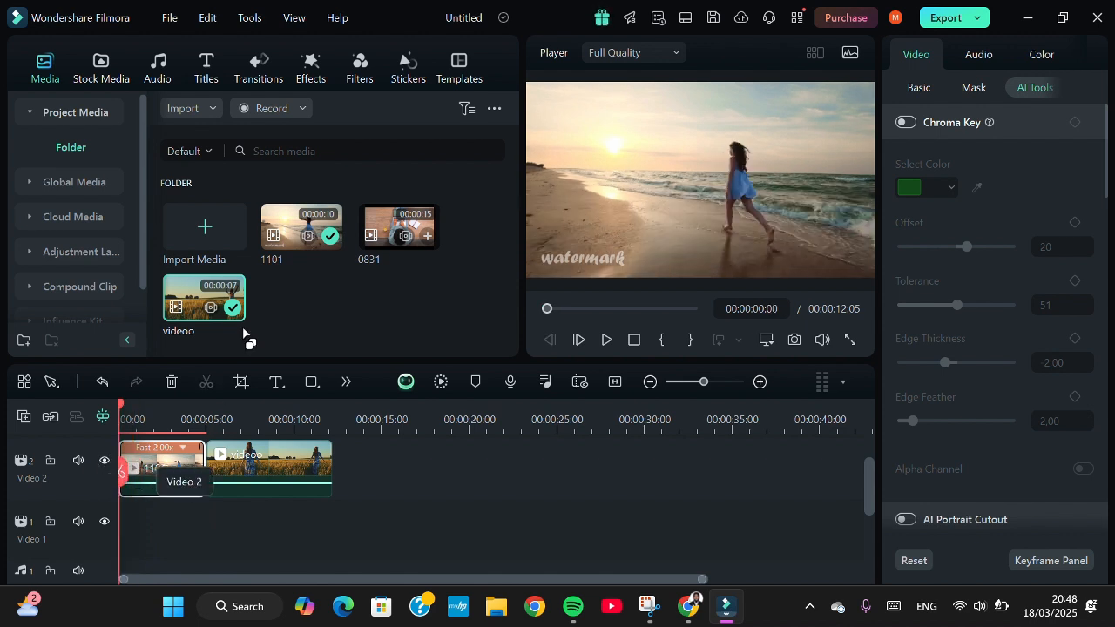
Add the Swap transition from the Trending collection between the 1101 and videoo clips on Video 2
click(251, 69)
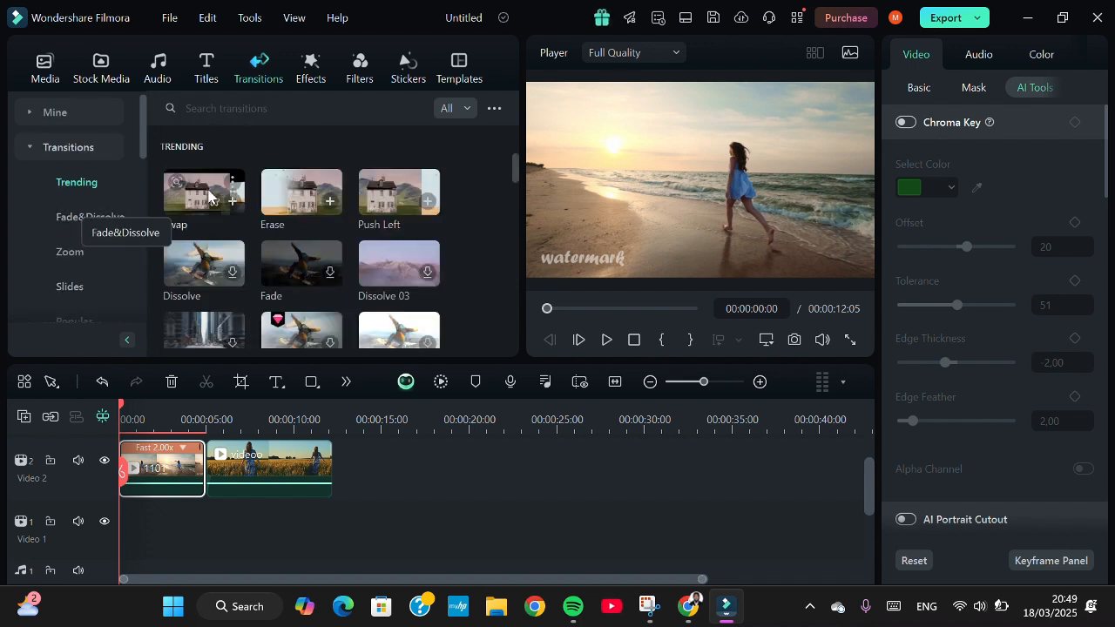
click(232, 202)
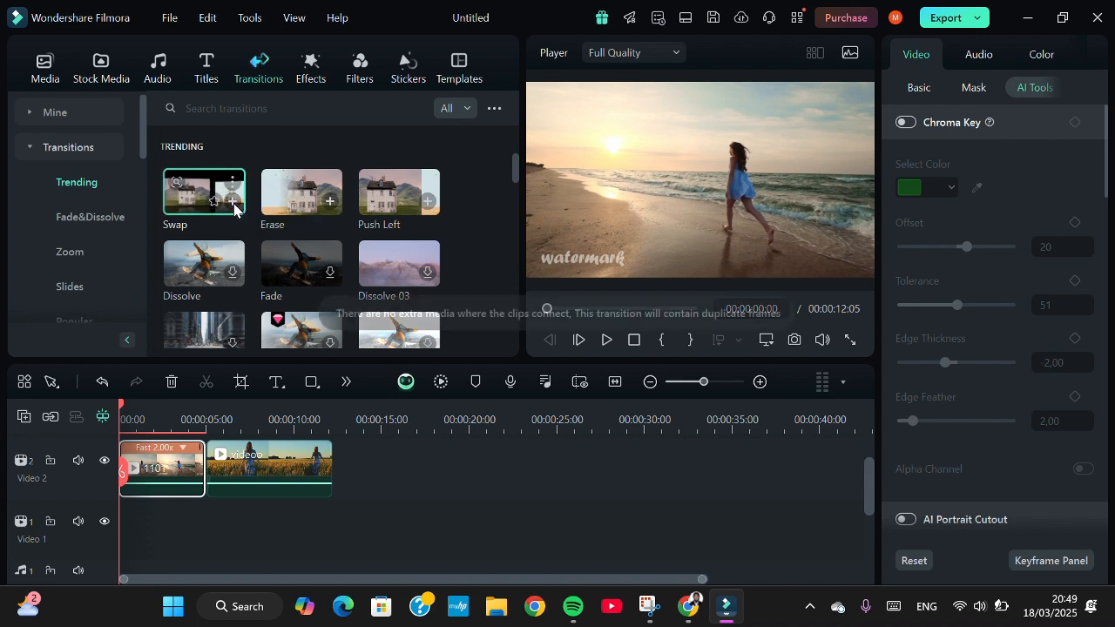
drag(213, 191, 189, 475)
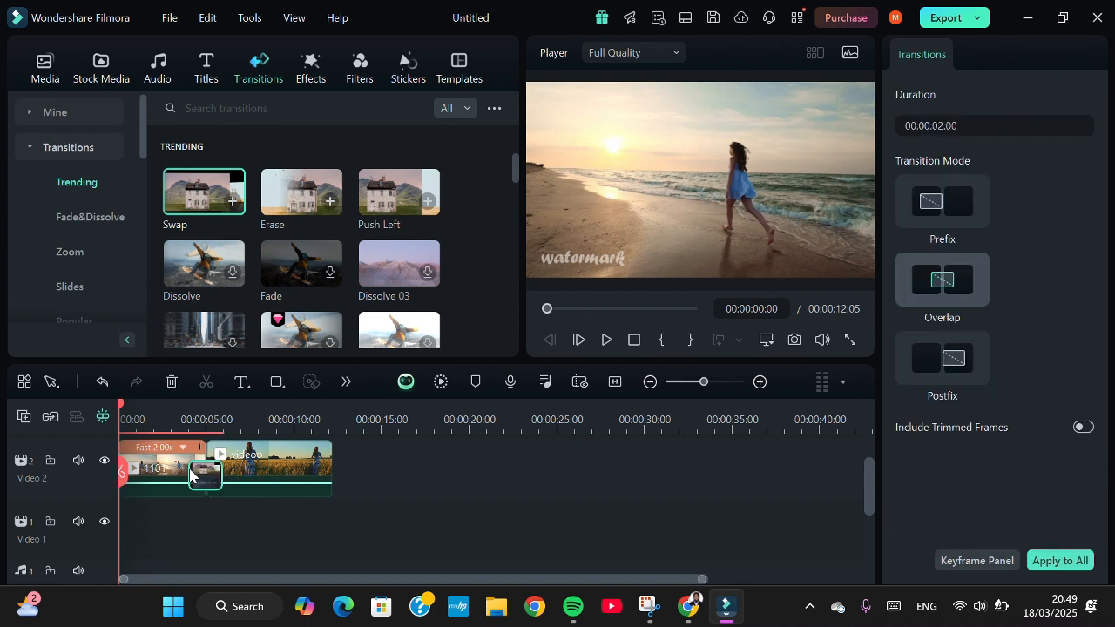
Browse the video effects, then download and preview the Extreme effect
click(311, 68)
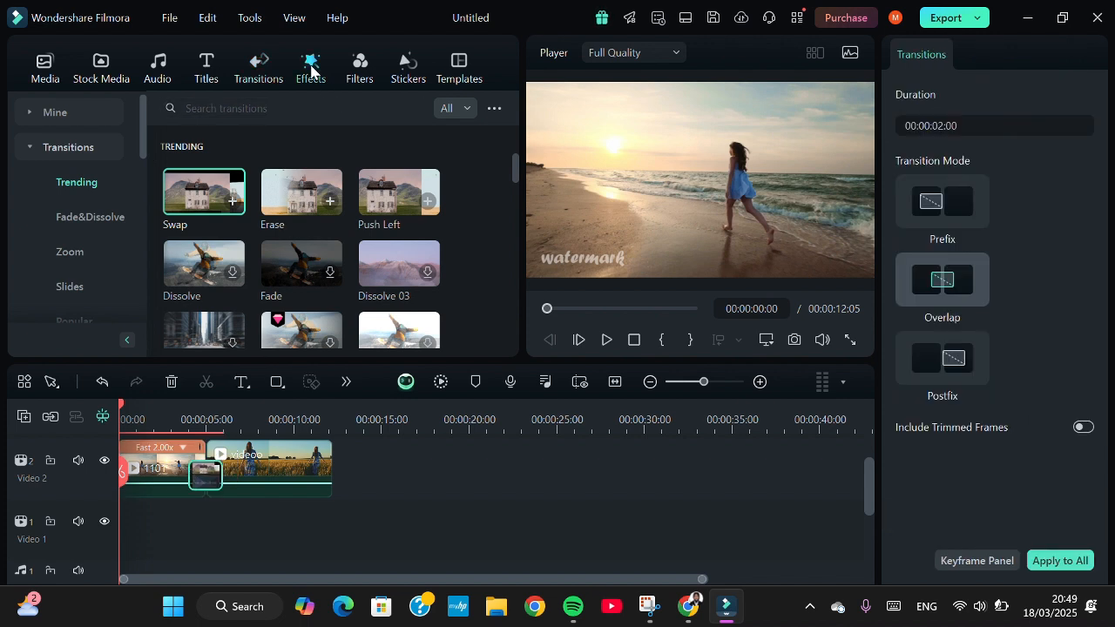
scroll(359, 272, down, 3)
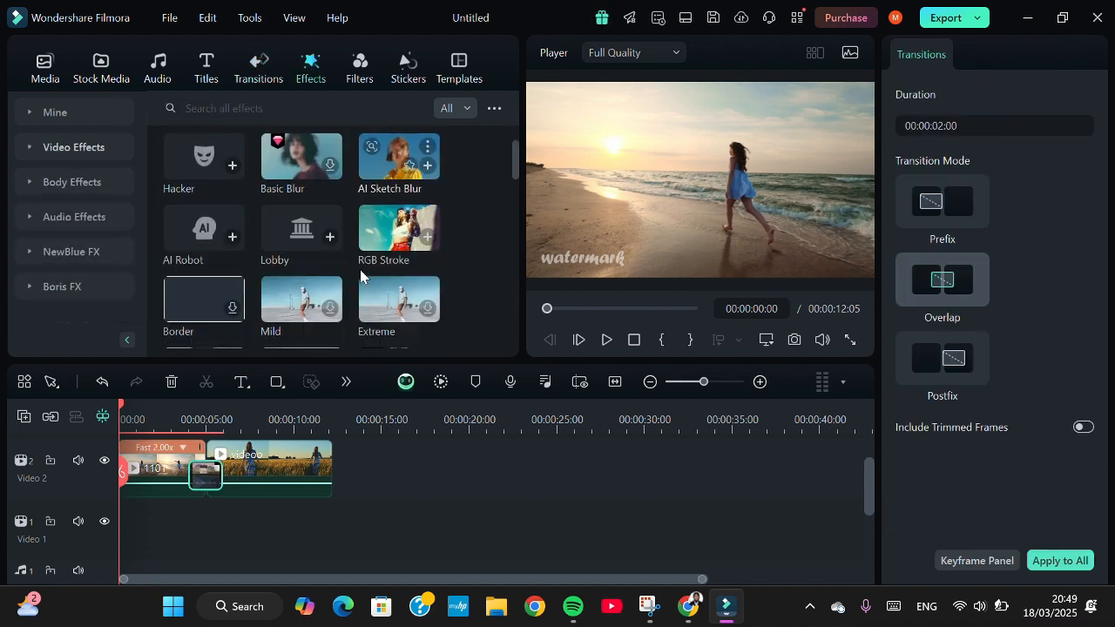
scroll(359, 277, down, 1)
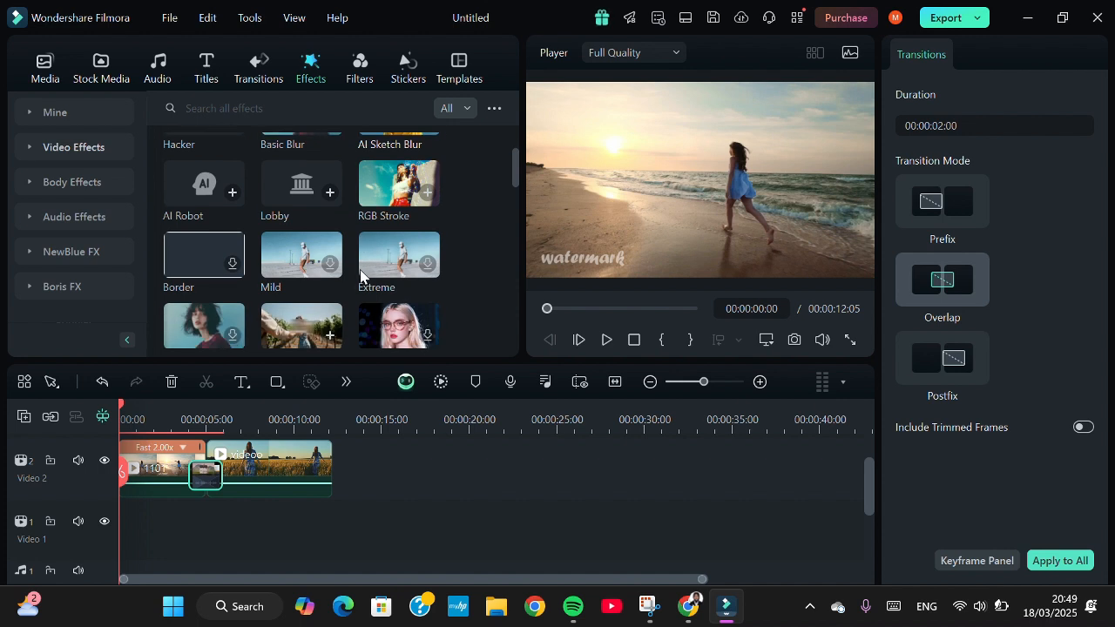
click(426, 264)
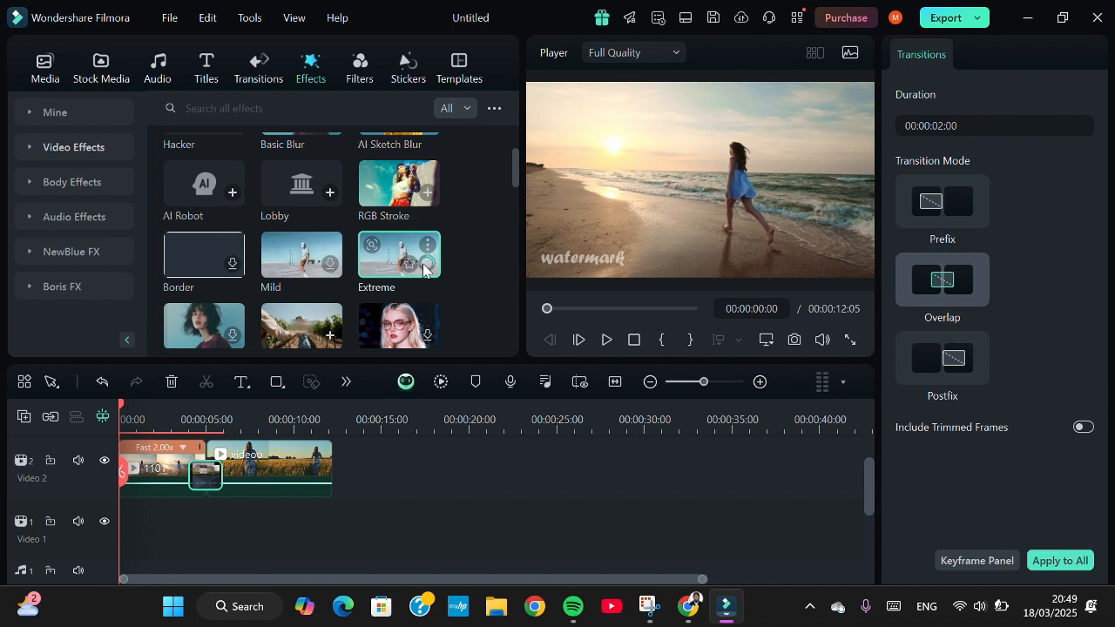
click(423, 269)
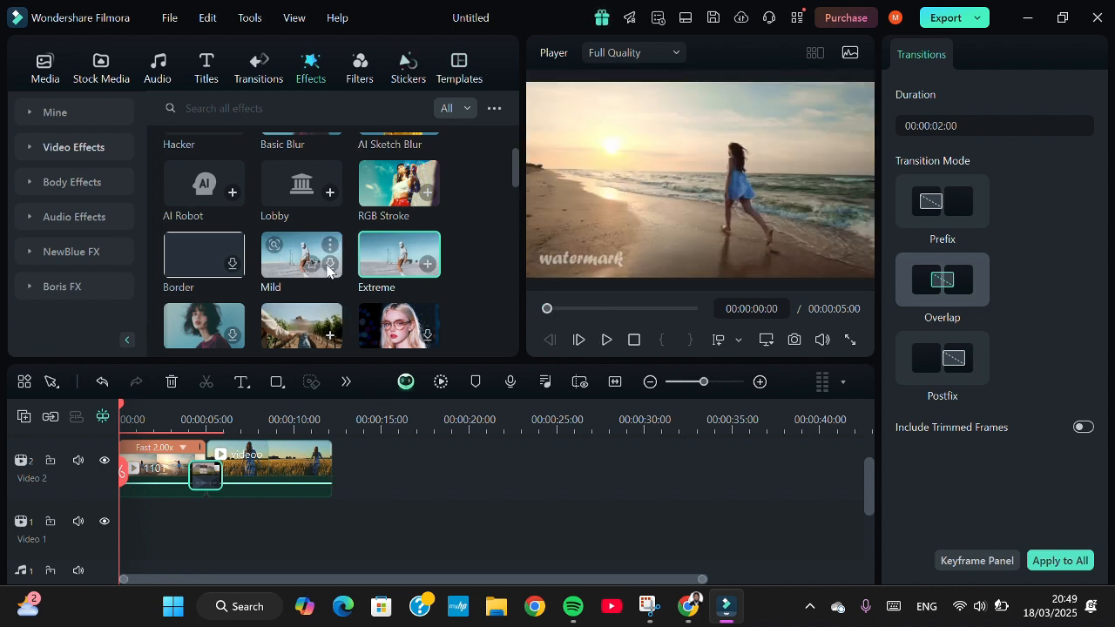
Move the playhead to 00:00:08:24 in the videoo clip and examine the clip's basic transform, compositing and background settings
drag(122, 485, 209, 485)
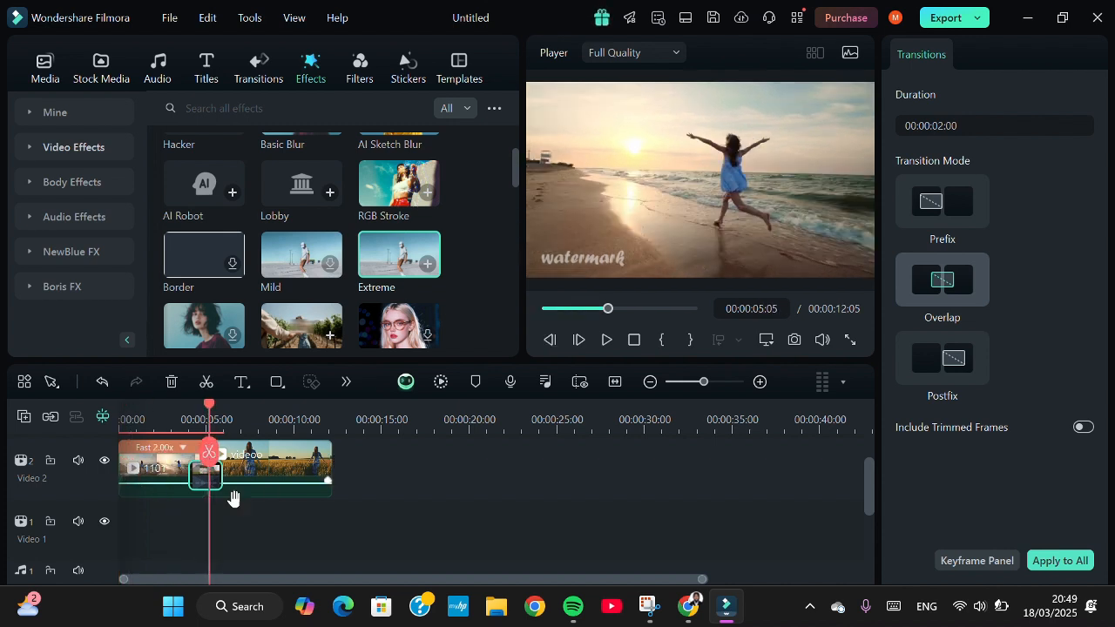
click(283, 481)
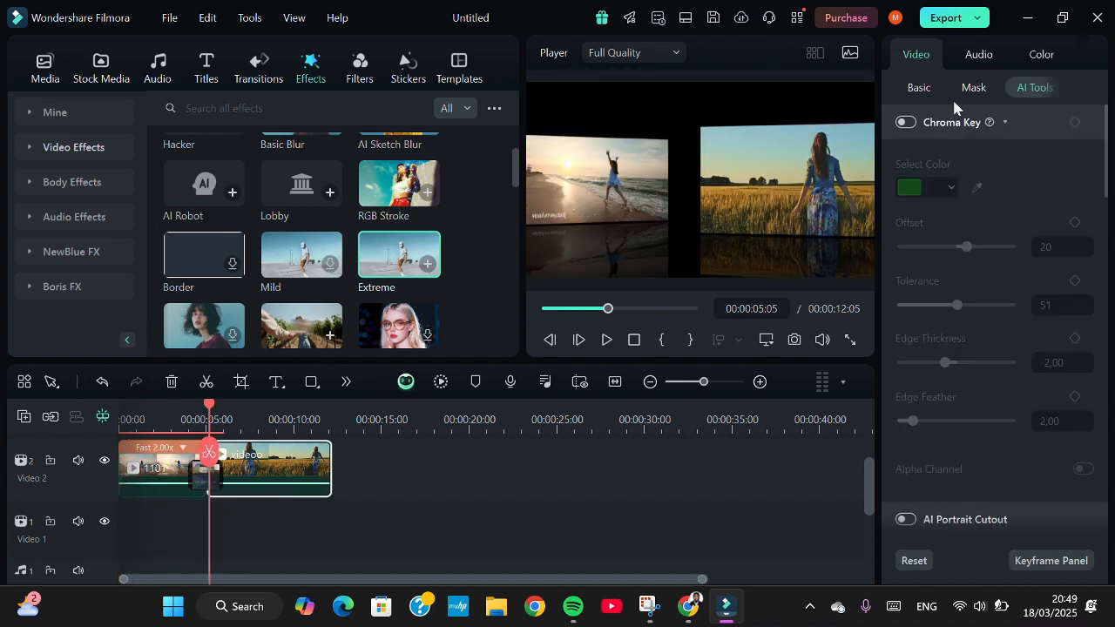
click(218, 535)
click(258, 484)
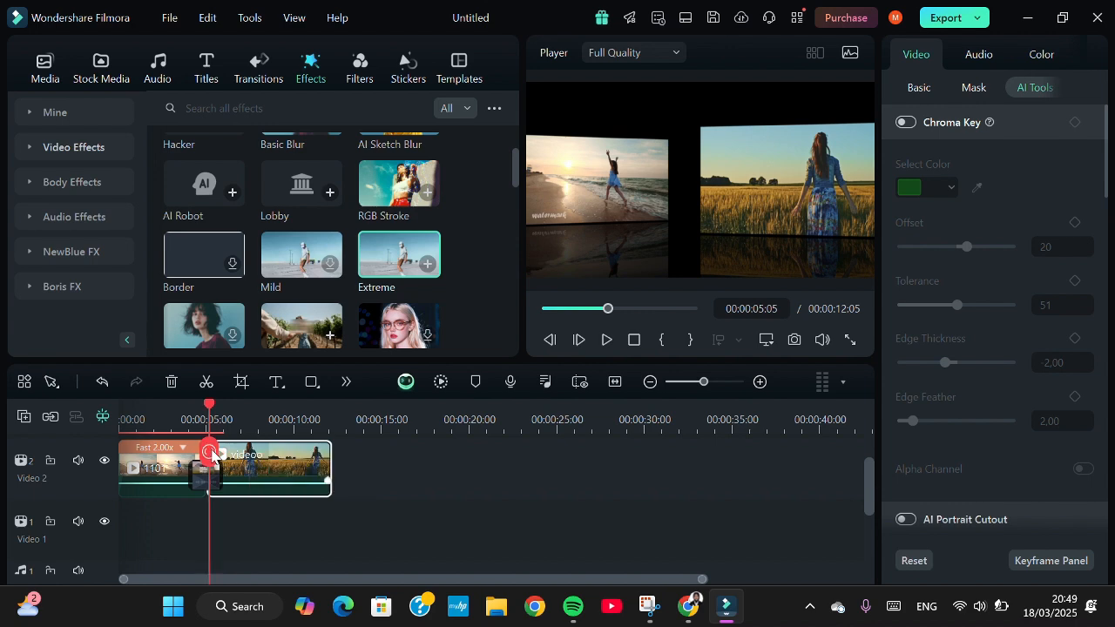
drag(210, 453, 272, 456)
click(916, 88)
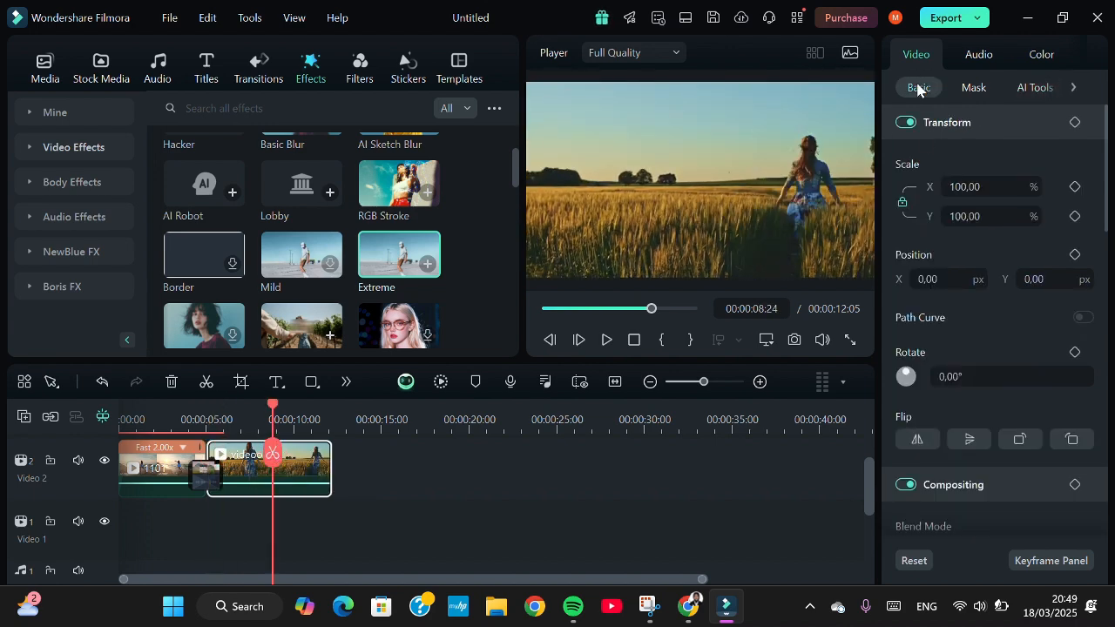
scroll(995, 443, down, 5)
scroll(997, 453, down, 2)
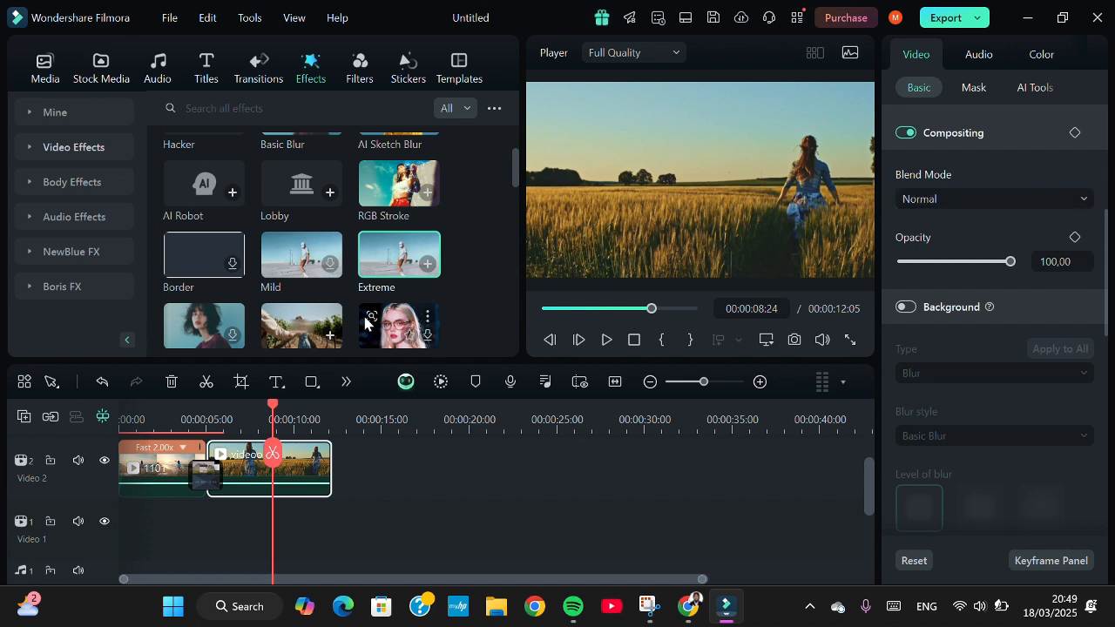
Place the 0831 clip from the project media at the start of the Video 1 track
click(46, 80)
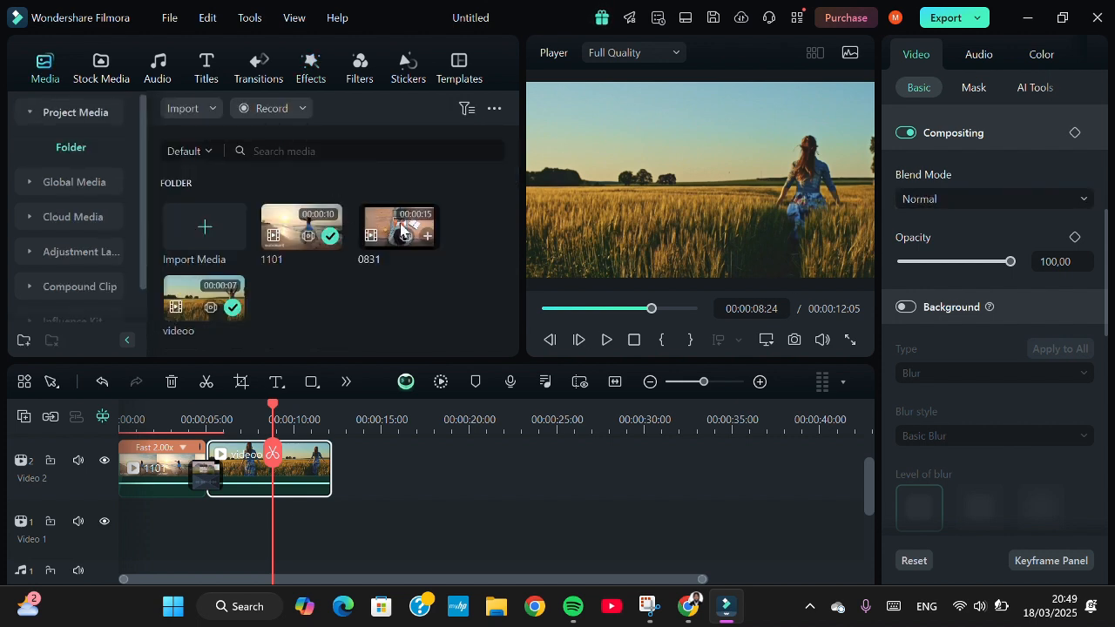
drag(410, 246, 120, 521)
click(429, 323)
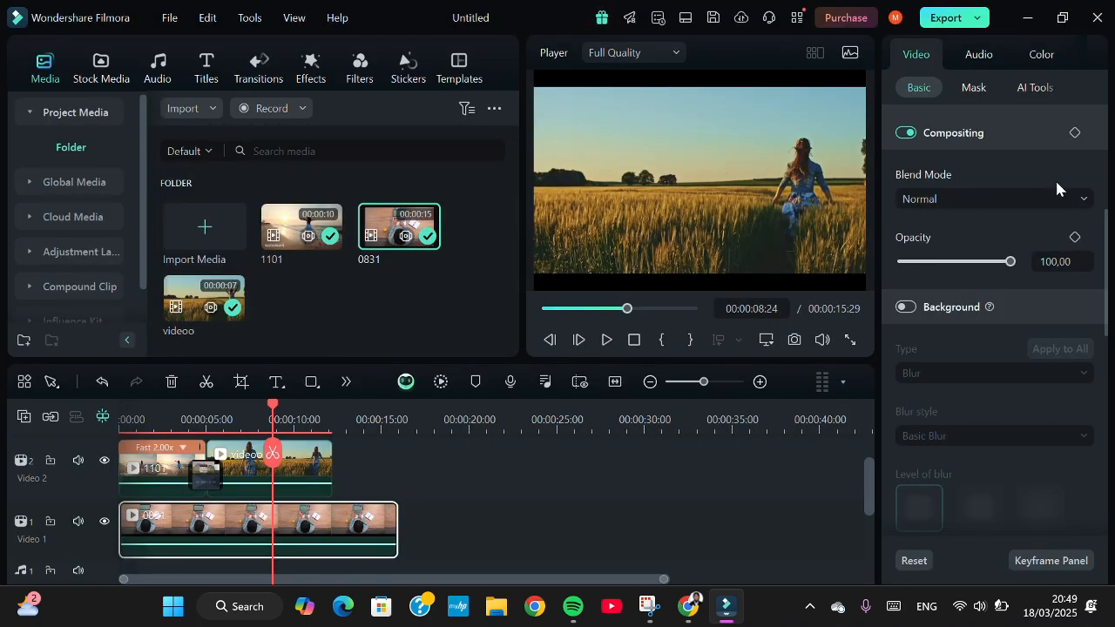
Try the Multiply and Linear Burn blend modes on the 0831 clip, and set its blend mode to Screen
click(1080, 202)
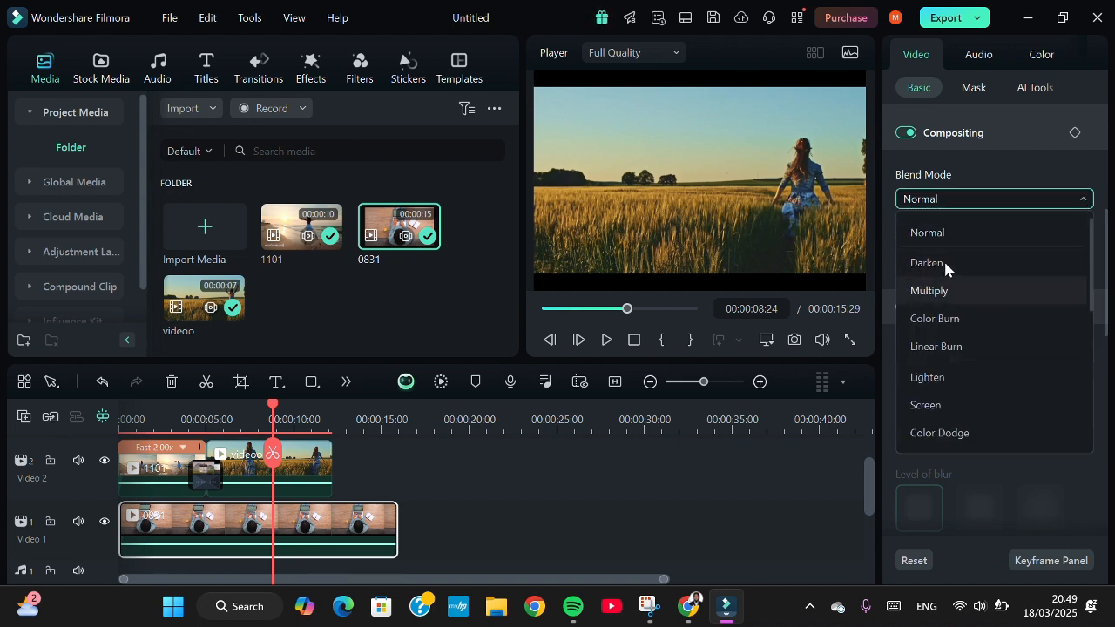
click(949, 292)
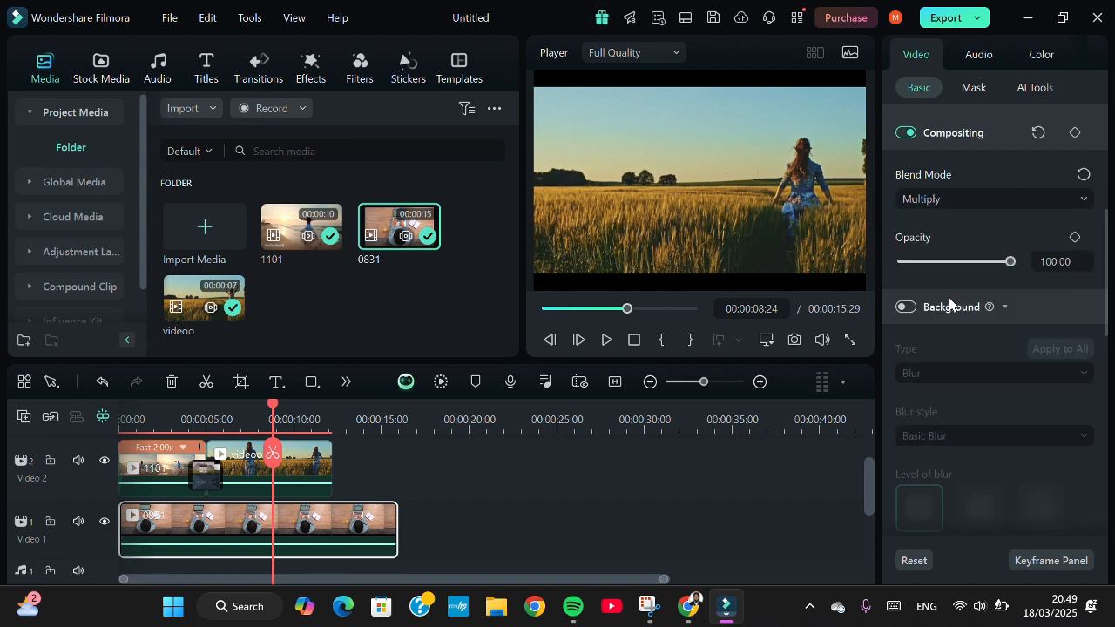
click(1082, 200)
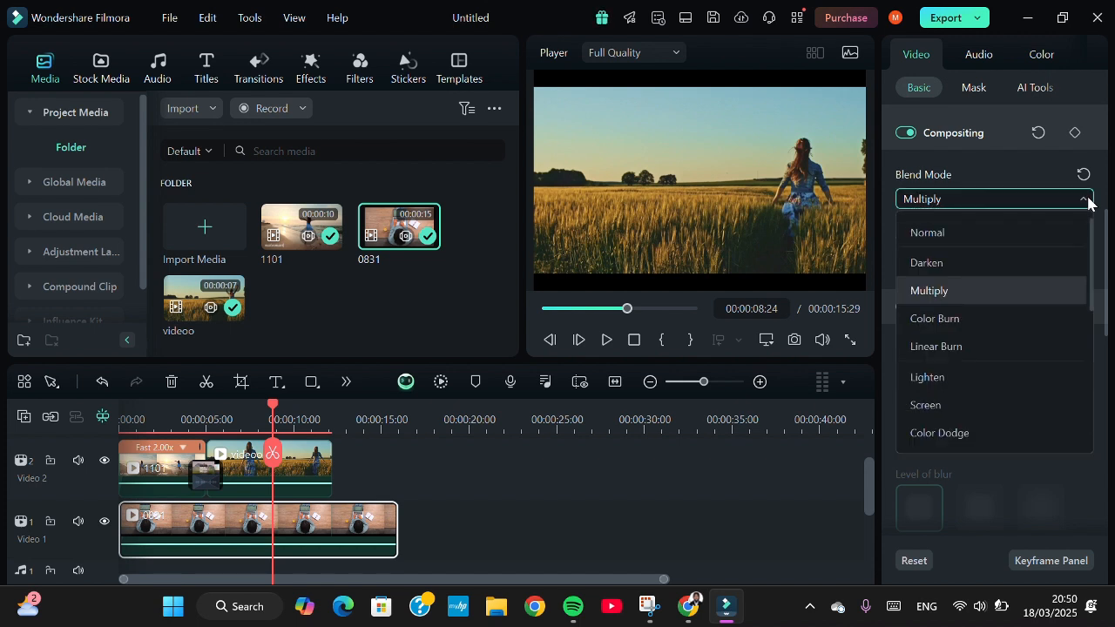
click(969, 348)
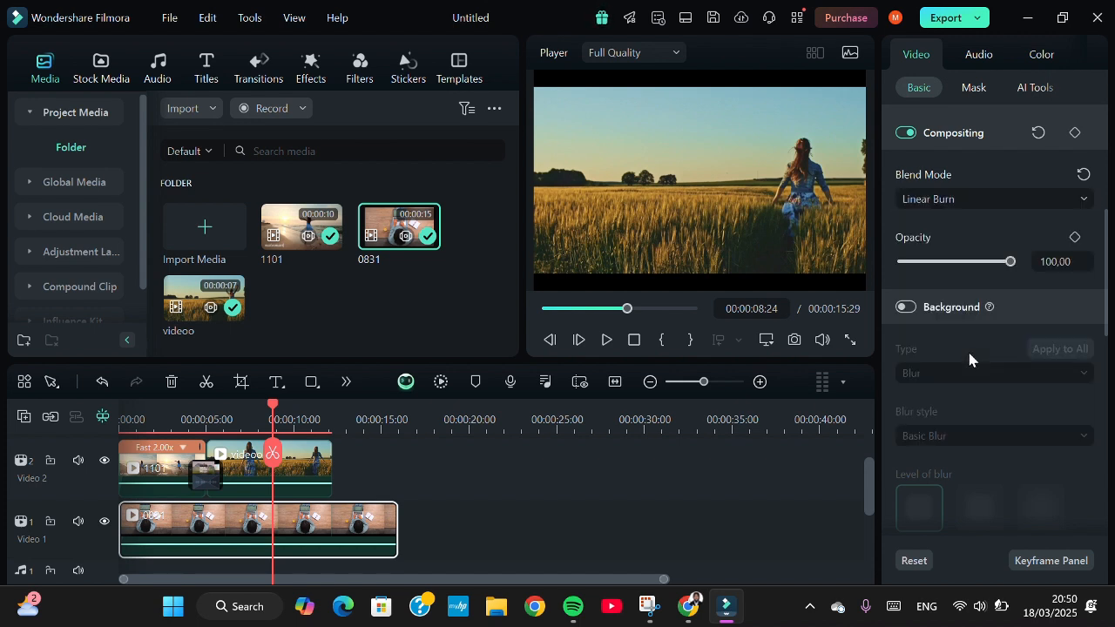
click(1084, 202)
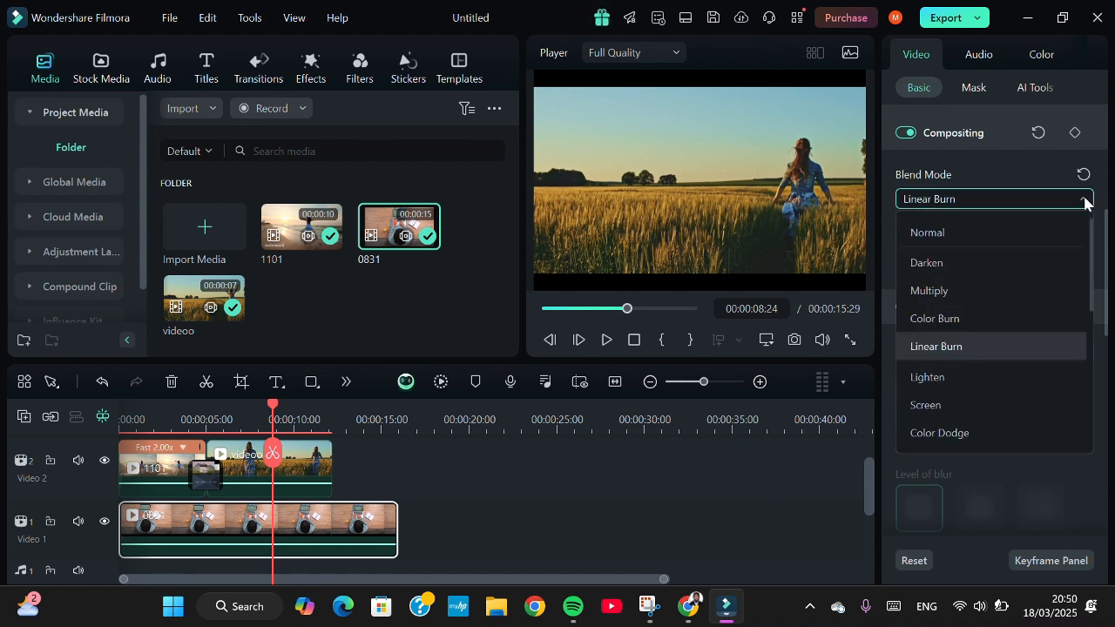
click(925, 406)
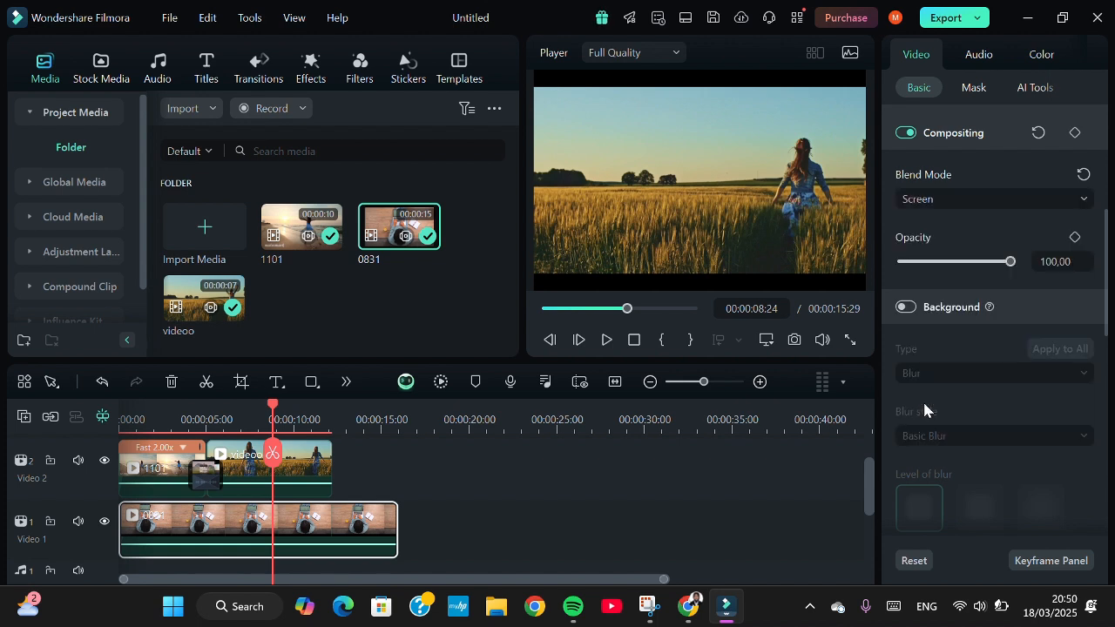
Move the playhead to 00:00:00:28 and move the 0831 clip above the other clips onto the Video 3 track
drag(272, 461, 134, 472)
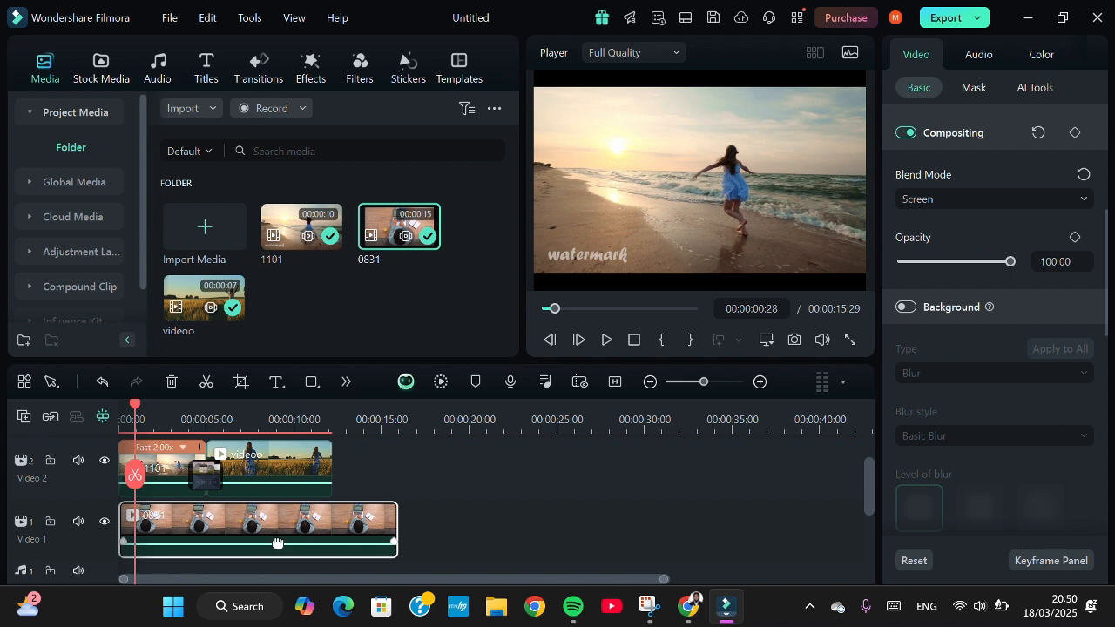
drag(277, 543, 224, 476)
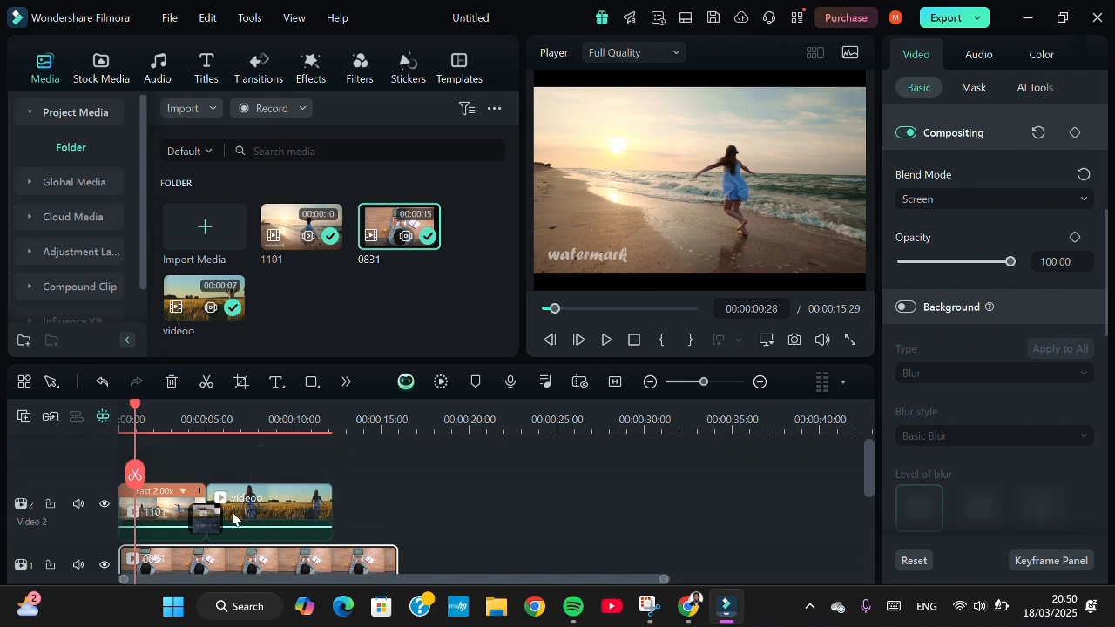
drag(225, 564, 207, 460)
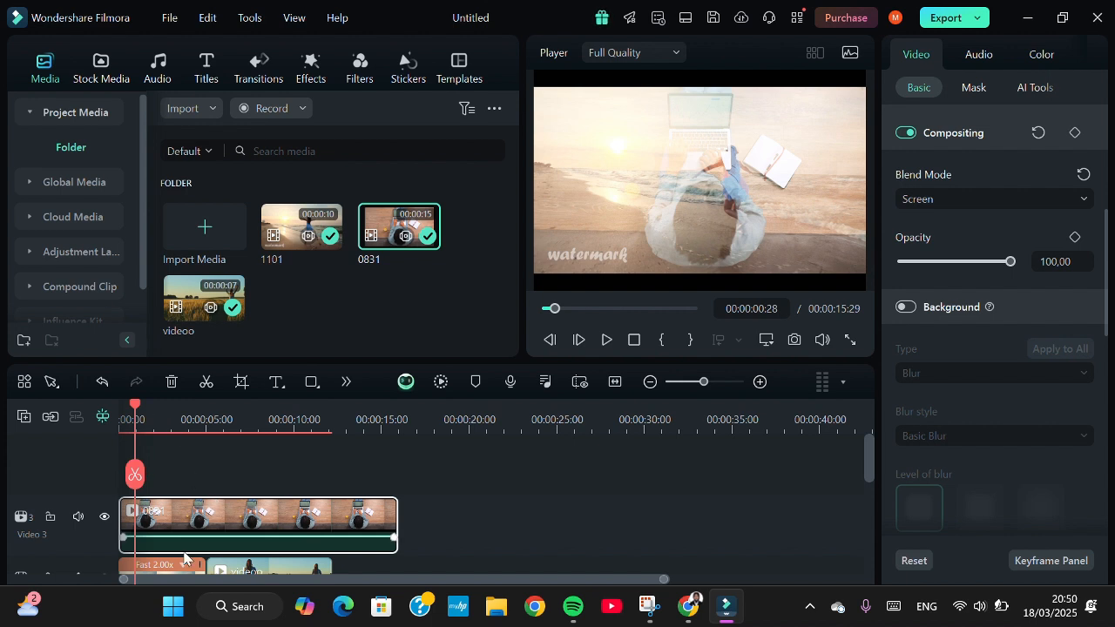
scroll(183, 558, down, 2)
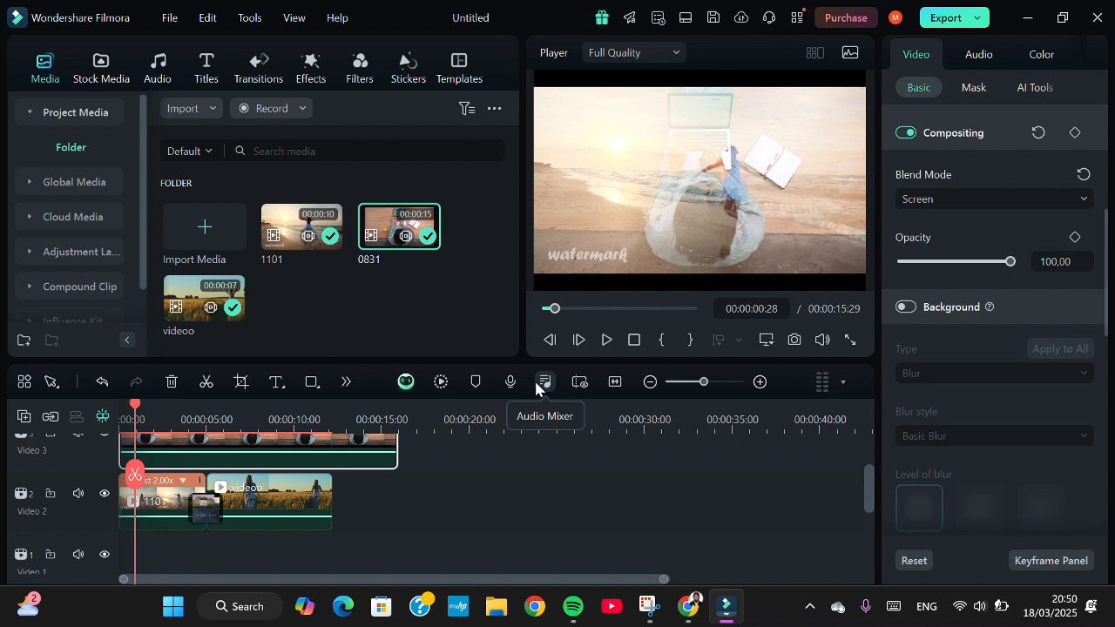
Open the local export settings and look through the available output formats, keeping MP3 selected
click(974, 21)
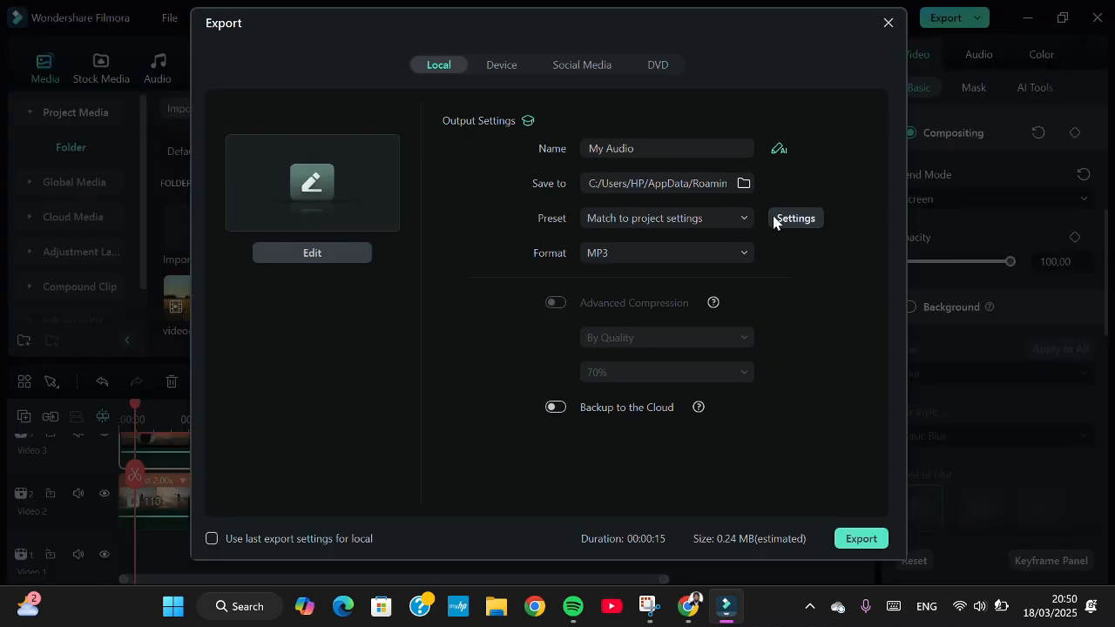
click(744, 252)
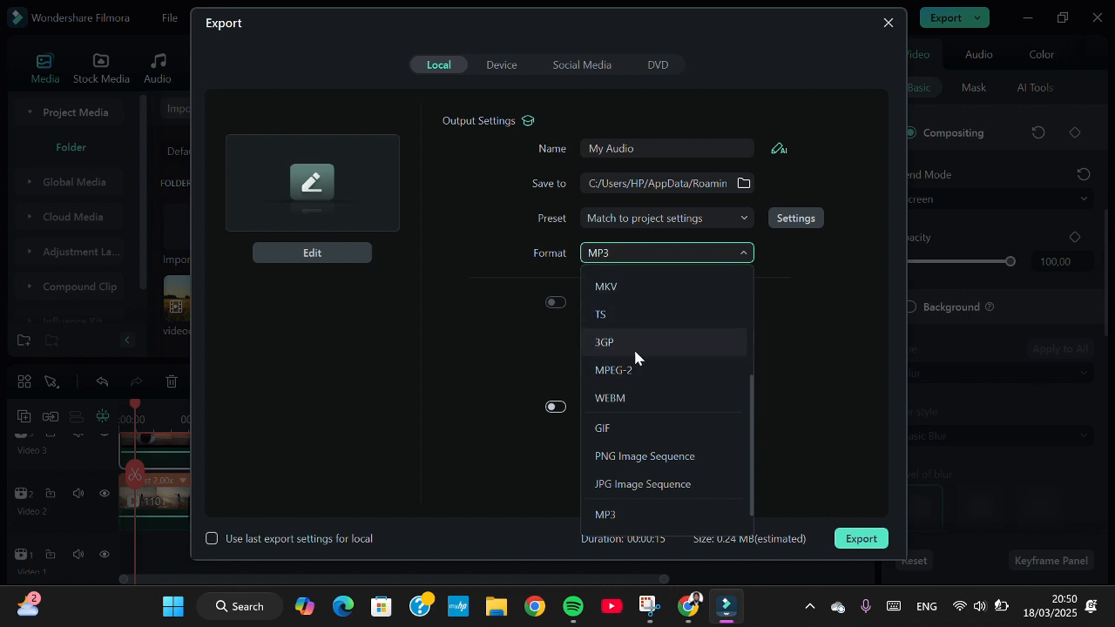
scroll(634, 351, down, 1)
scroll(633, 352, up, 3)
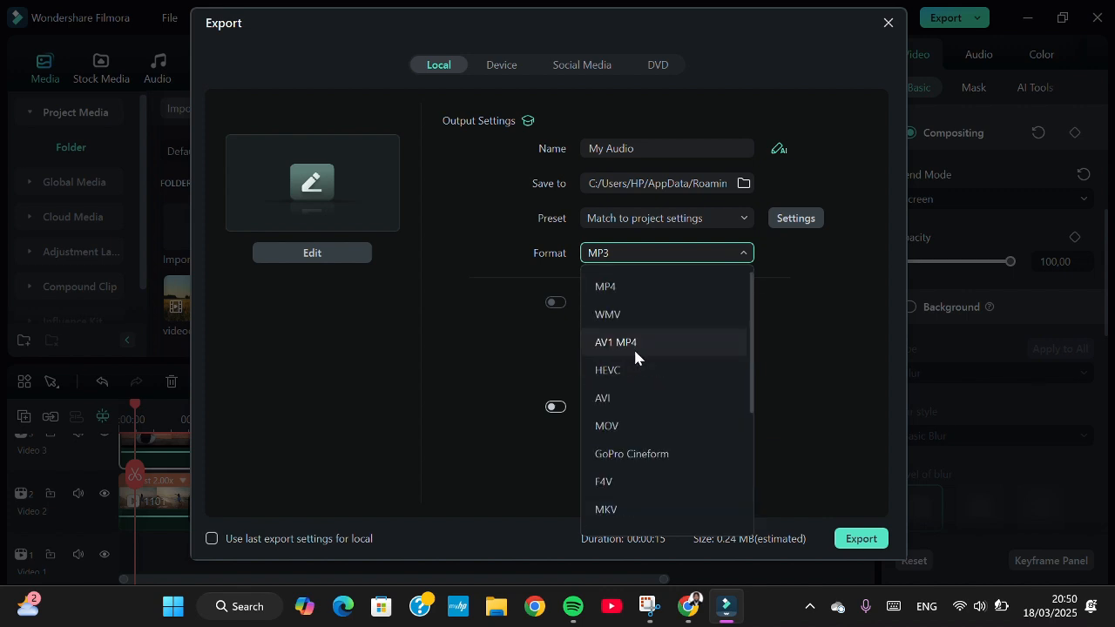
scroll(633, 347, down, 3)
click(856, 398)
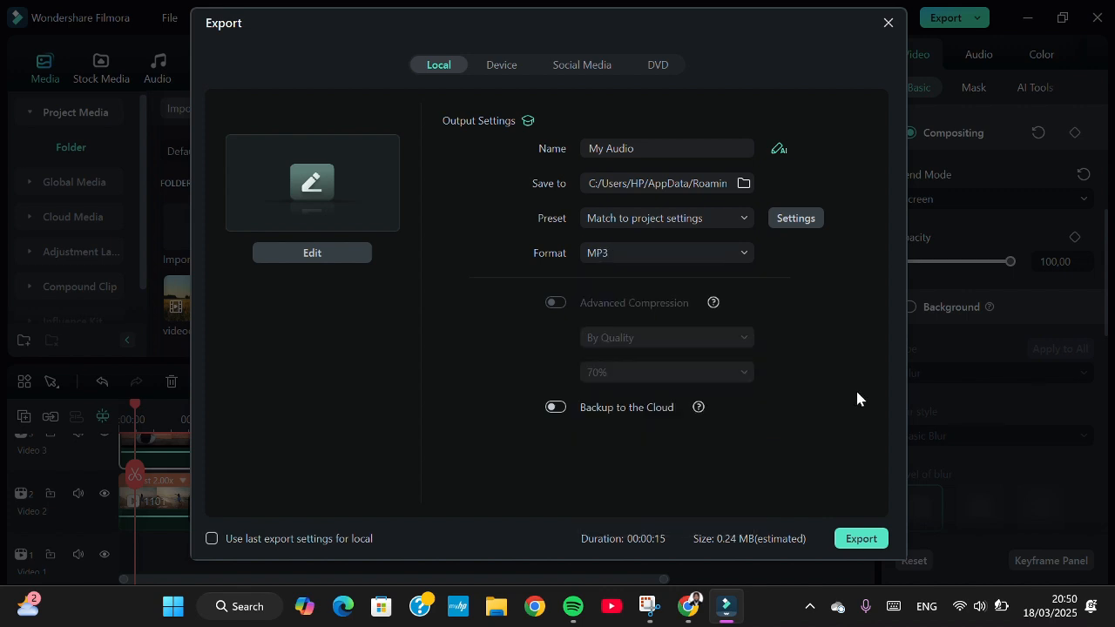